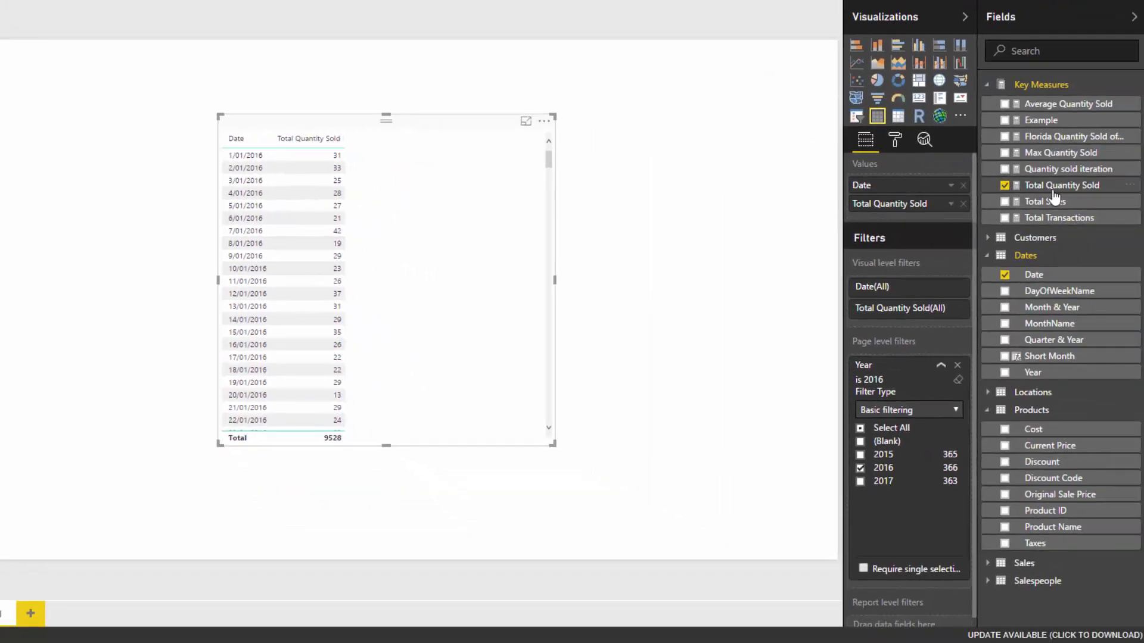
# Step: Select the Total Quantity Sold measure to review its SUM( Sales[Quantity] ) formula
pyautogui.click(1053, 188)
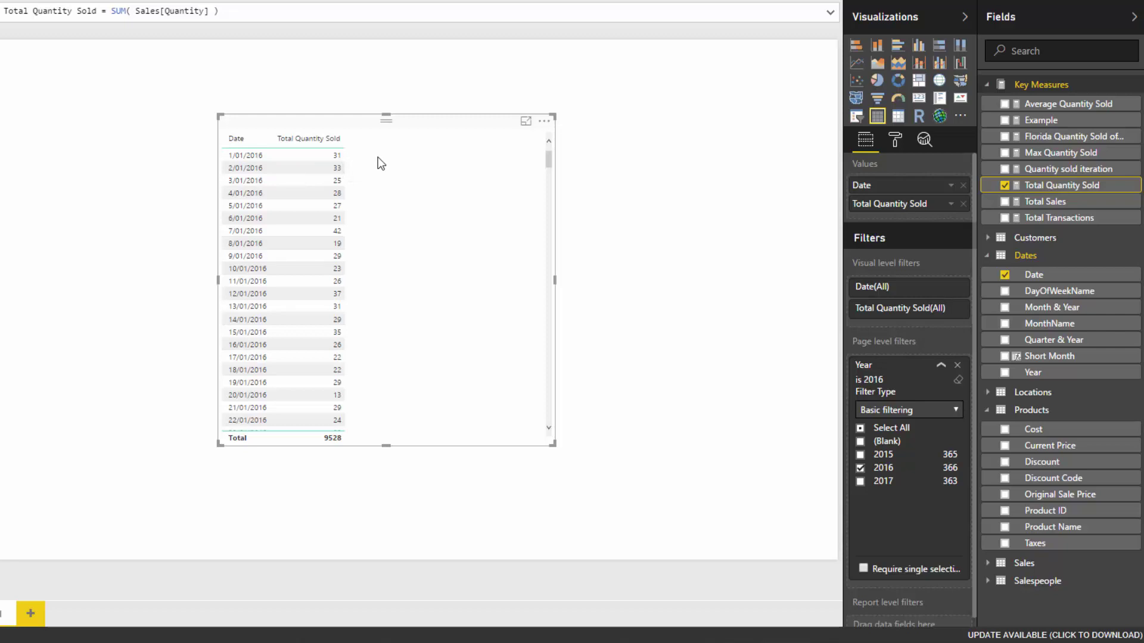
pyautogui.click(325, 142)
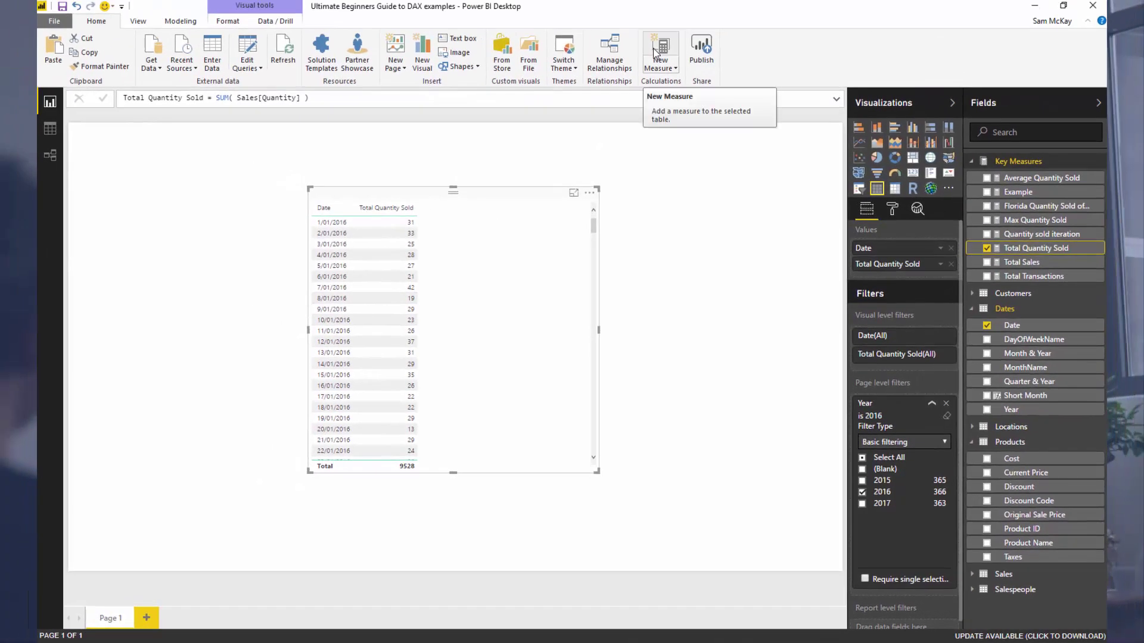
# Step: Start a new measure named Quanity Sold LY as CALCULATE( [Total Quantity Sold], ... )
pyautogui.click(656, 52)
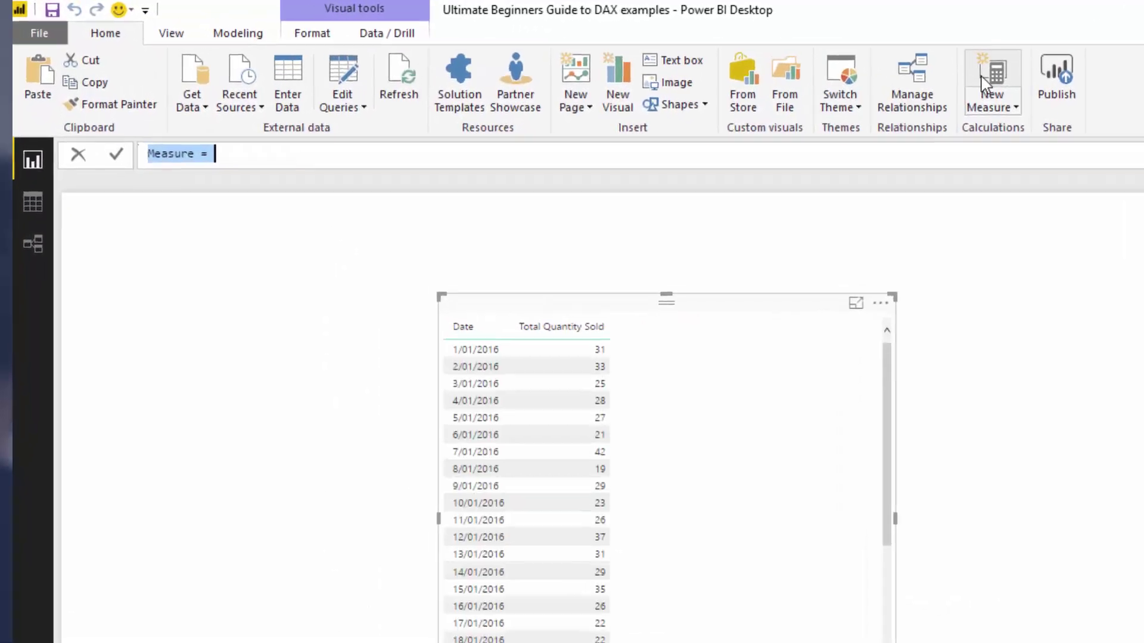
pyautogui.hotkey('ctrl', 'a')
pyautogui.write('Quanit')
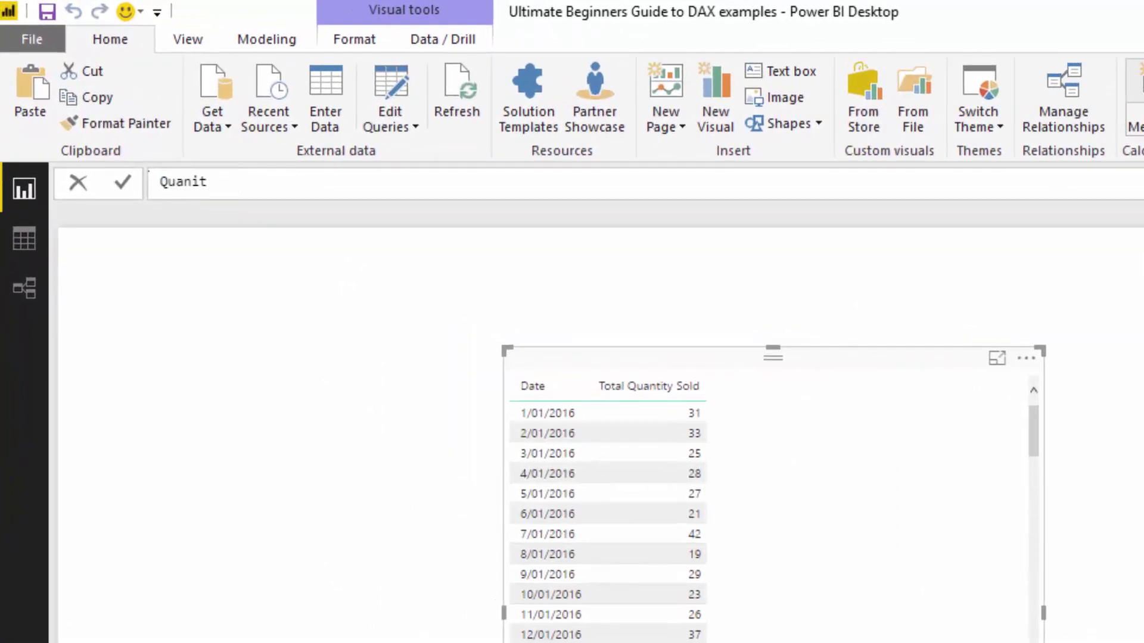
pyautogui.write('y Sold LY')
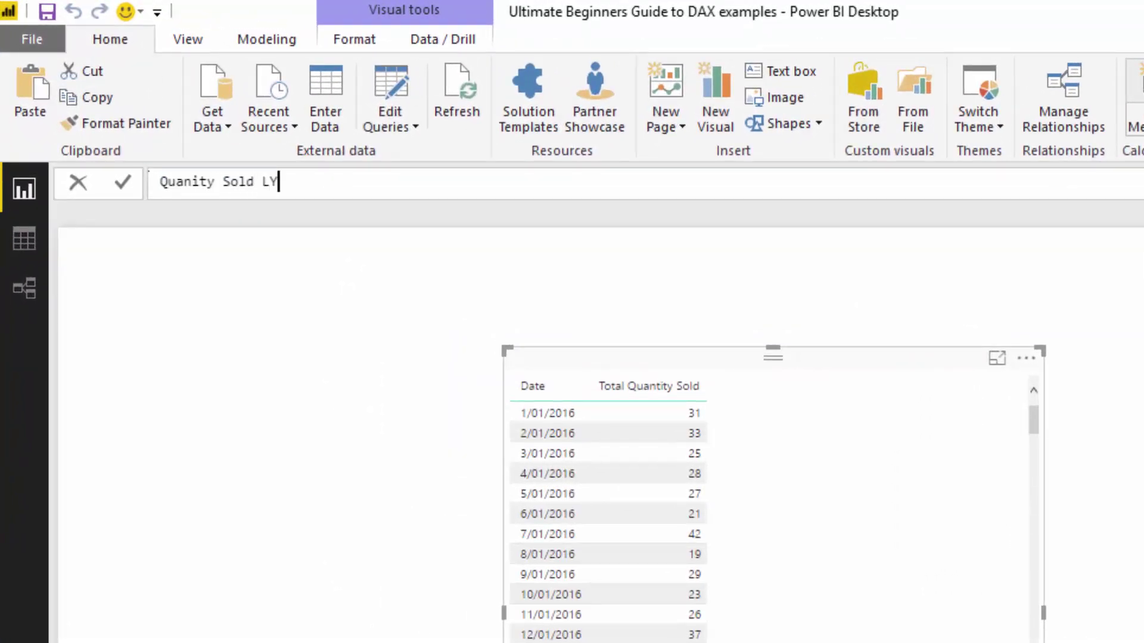
pyautogui.write(' = CA')
pyautogui.press('Tab')
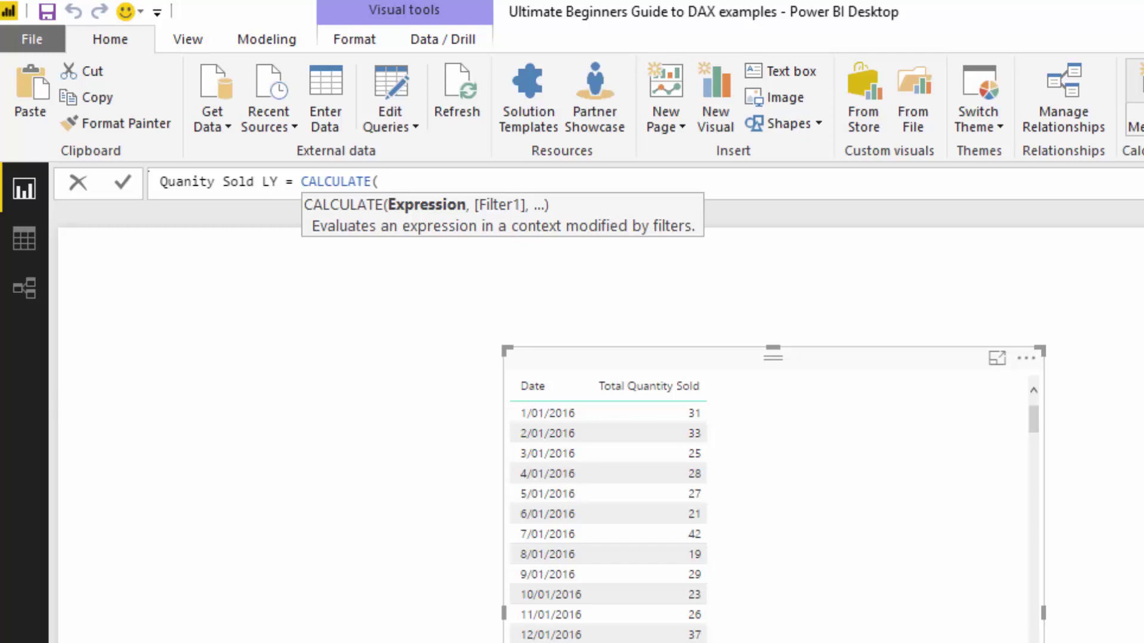
pyautogui.write('T')
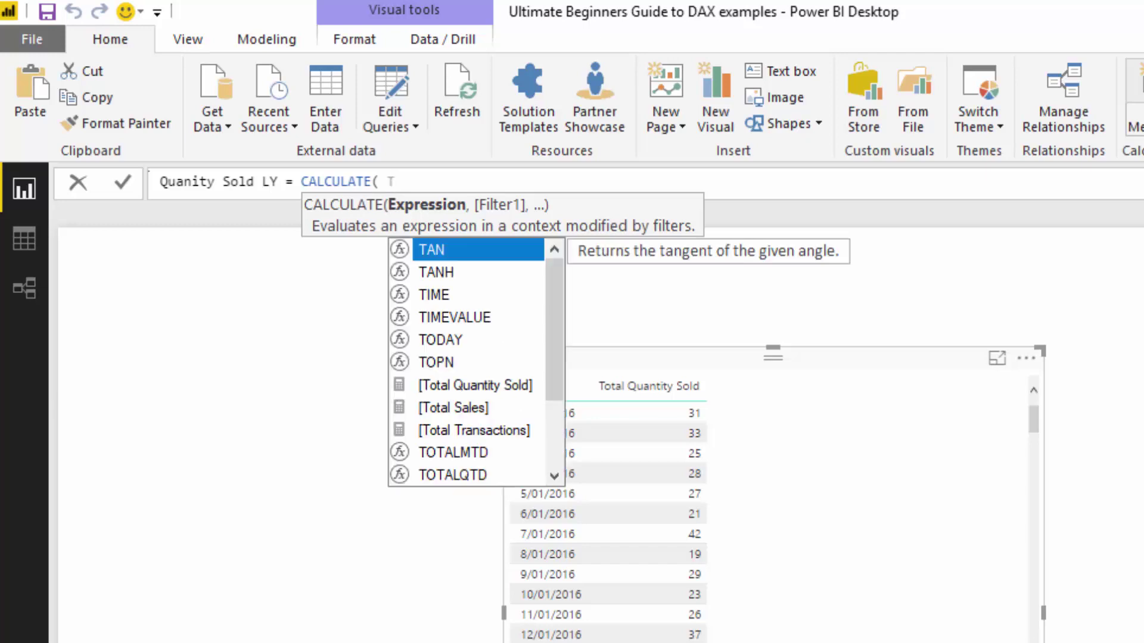
pyautogui.press('Down')
pyautogui.press('Down')
pyautogui.press('Down')
pyautogui.press('Down')
pyautogui.press('Down')
pyautogui.press('Down')
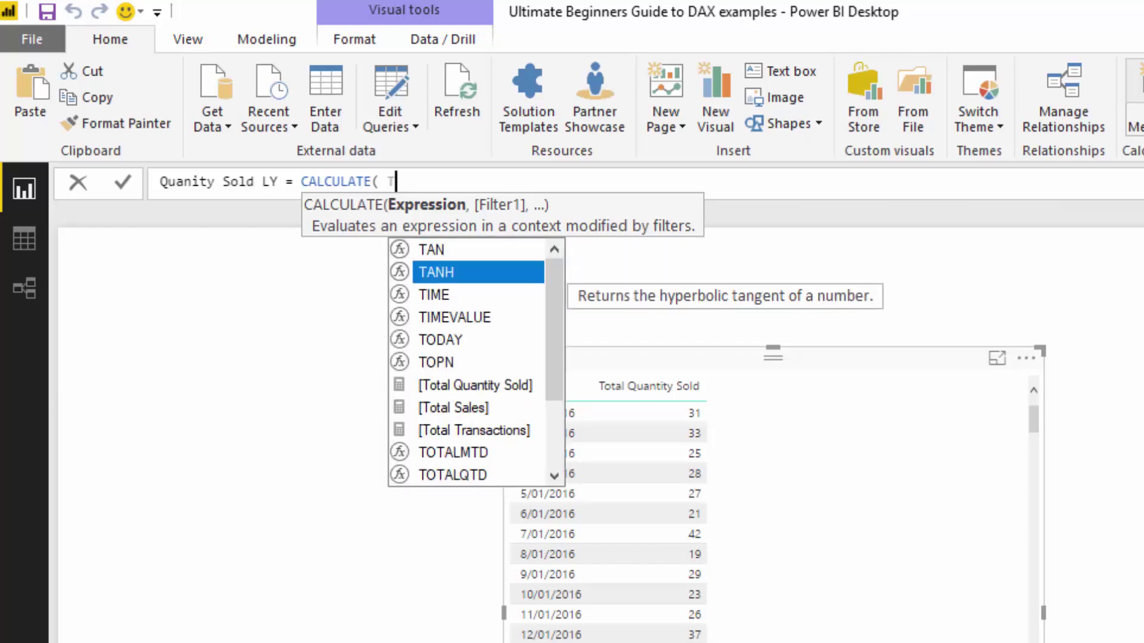
pyautogui.press('Tab')
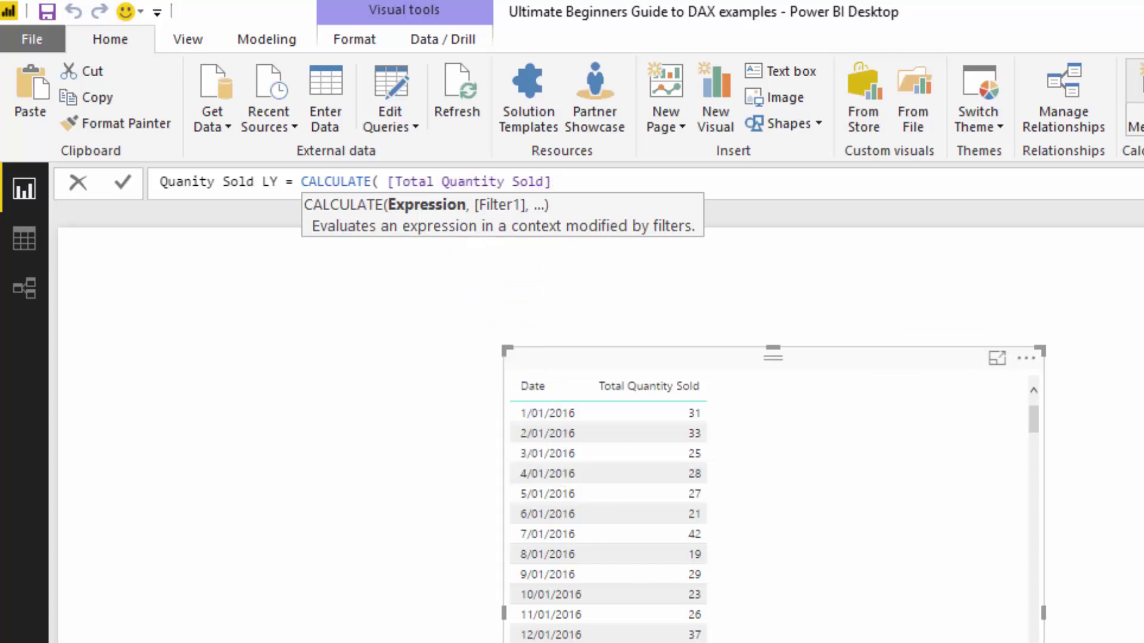
pyautogui.write(',')
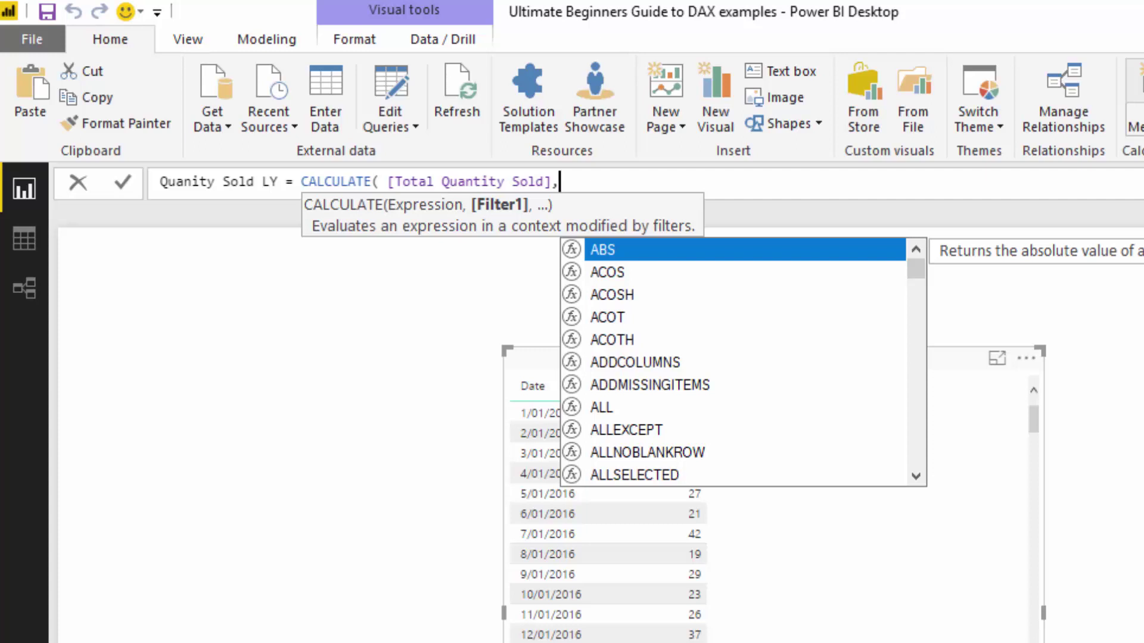
# Step: Add the SAMEPERIODLASTYEAR( Dates[Date] ) filter argument and commit the measure
pyautogui.write('SA')
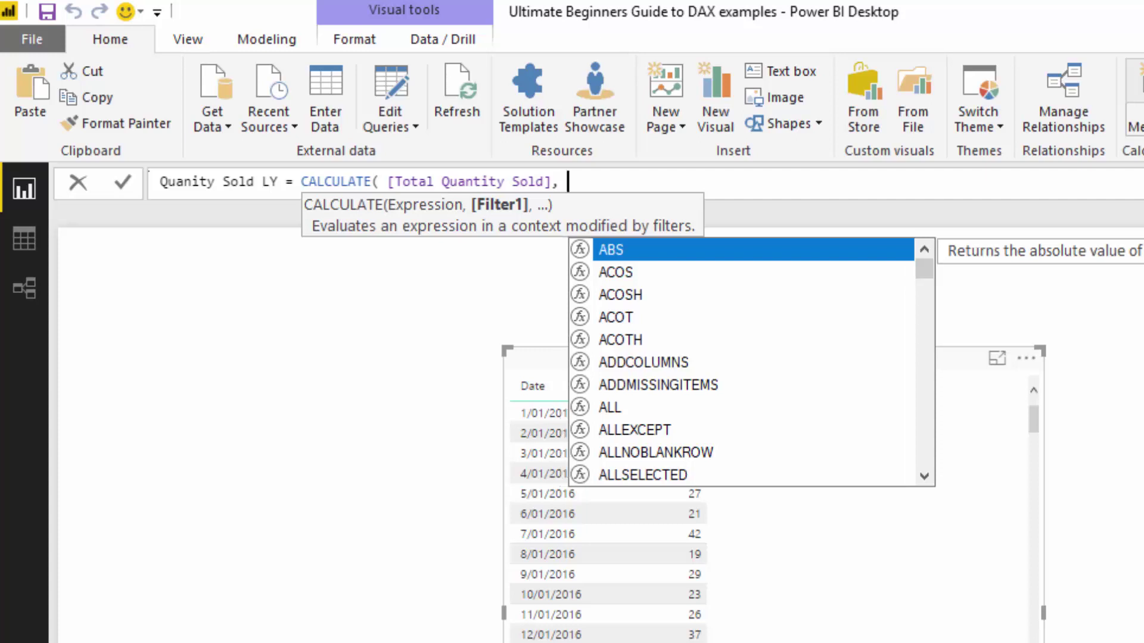
pyautogui.write('M')
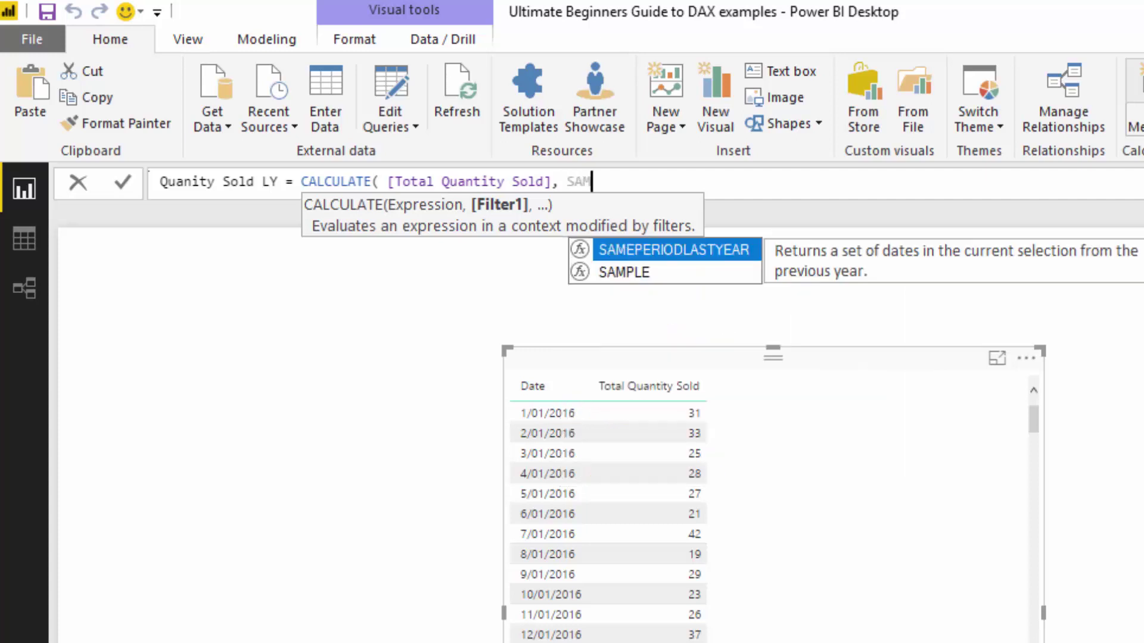
pyautogui.press('Tab')
pyautogui.write('Dat')
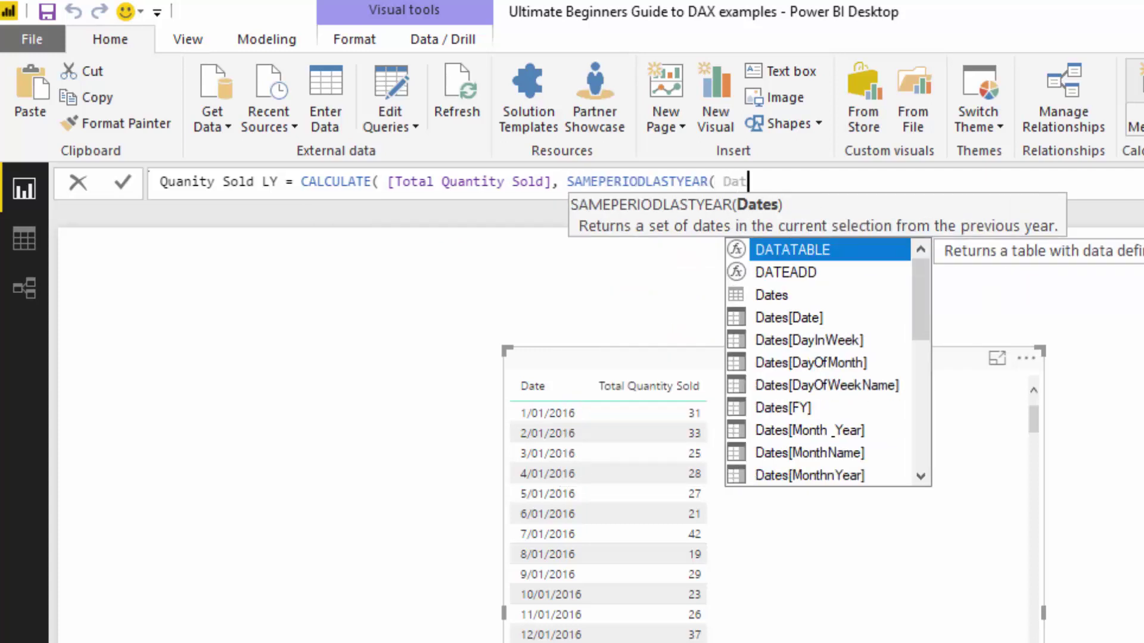
pyautogui.press('Down')
pyautogui.press('Down')
pyautogui.press('Down')
pyautogui.press('Tab')
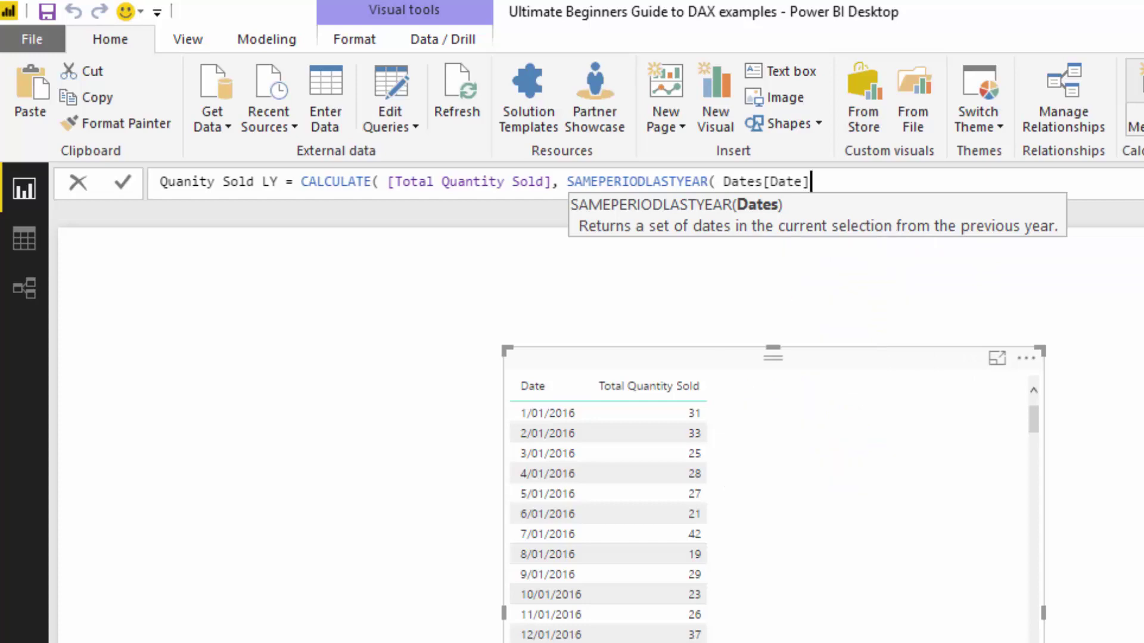
pyautogui.write(') )')
pyautogui.press('Return')
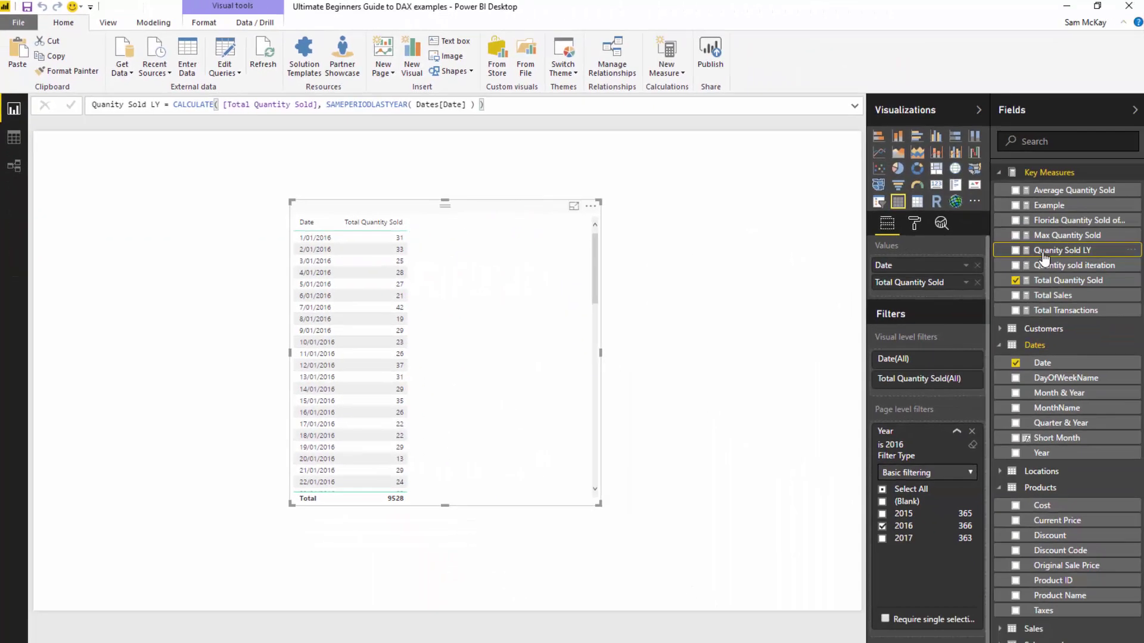
# Step: Add Quanity Sold LY to the date table (9650 vs 9528), walk through its formula, and narrow the table
pyautogui.moveTo(1143, 435); pyautogui.dragTo(782, 616)
pyautogui.moveTo(451, 354); pyautogui.dragTo(448, 354)
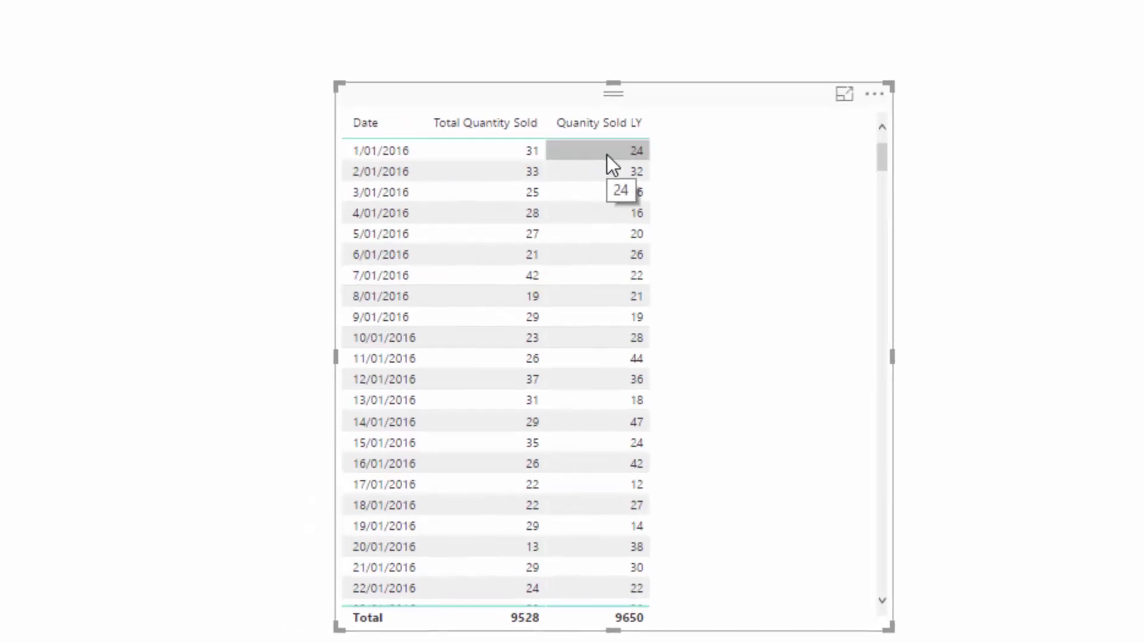
pyautogui.moveTo(283, 13); pyautogui.dragTo(215, 18)
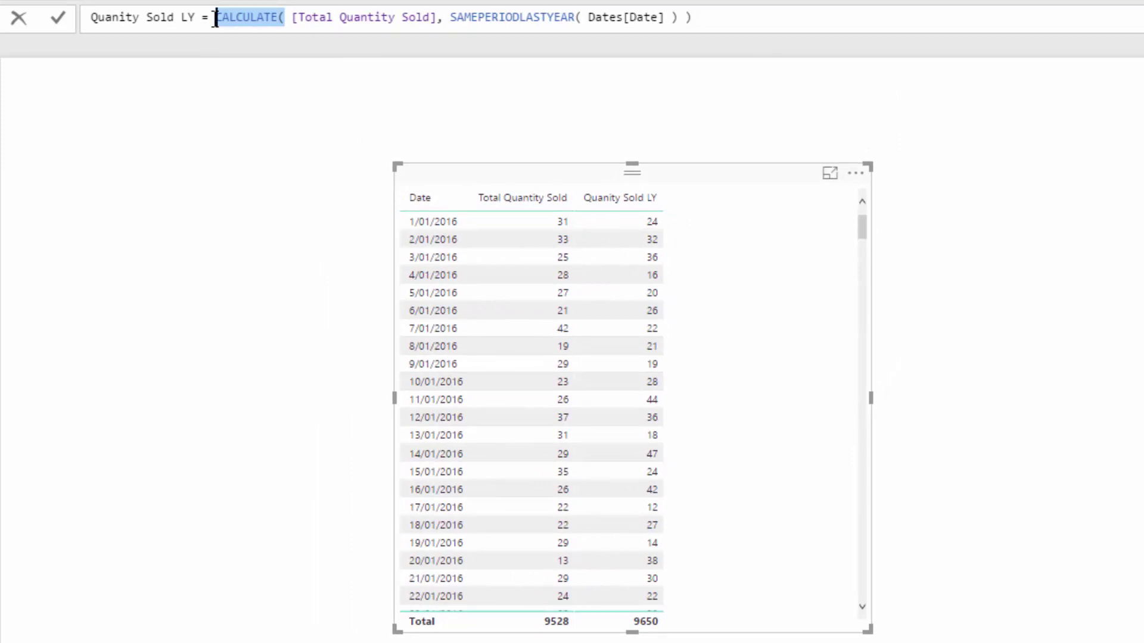
pyautogui.moveTo(451, 16); pyautogui.dragTo(681, 19)
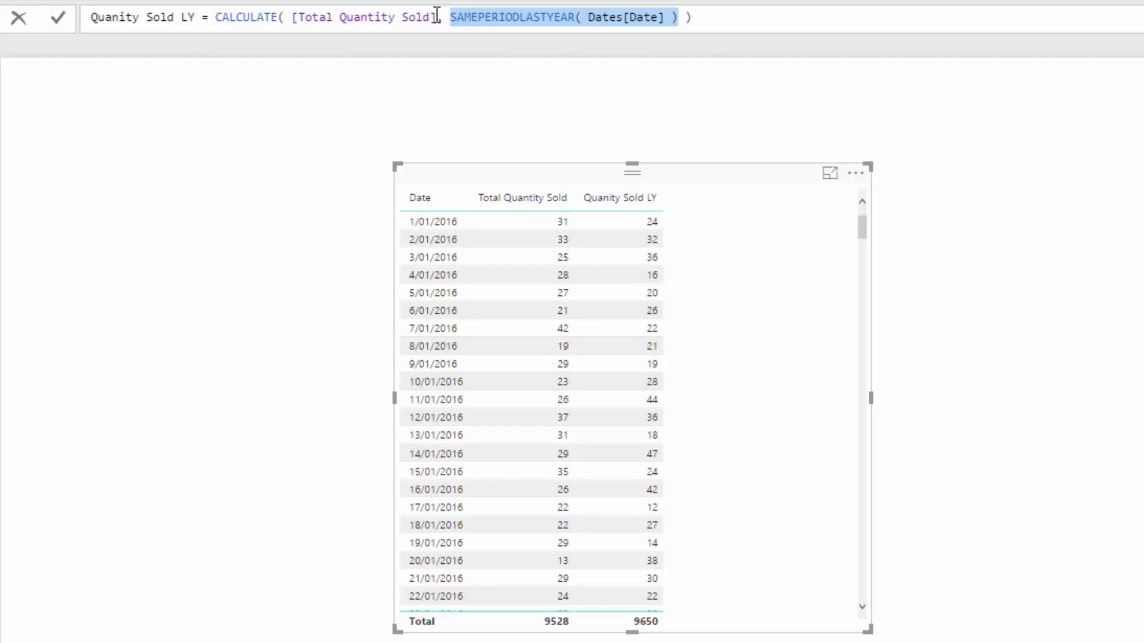
pyautogui.moveTo(437, 17); pyautogui.dragTo(287, 18)
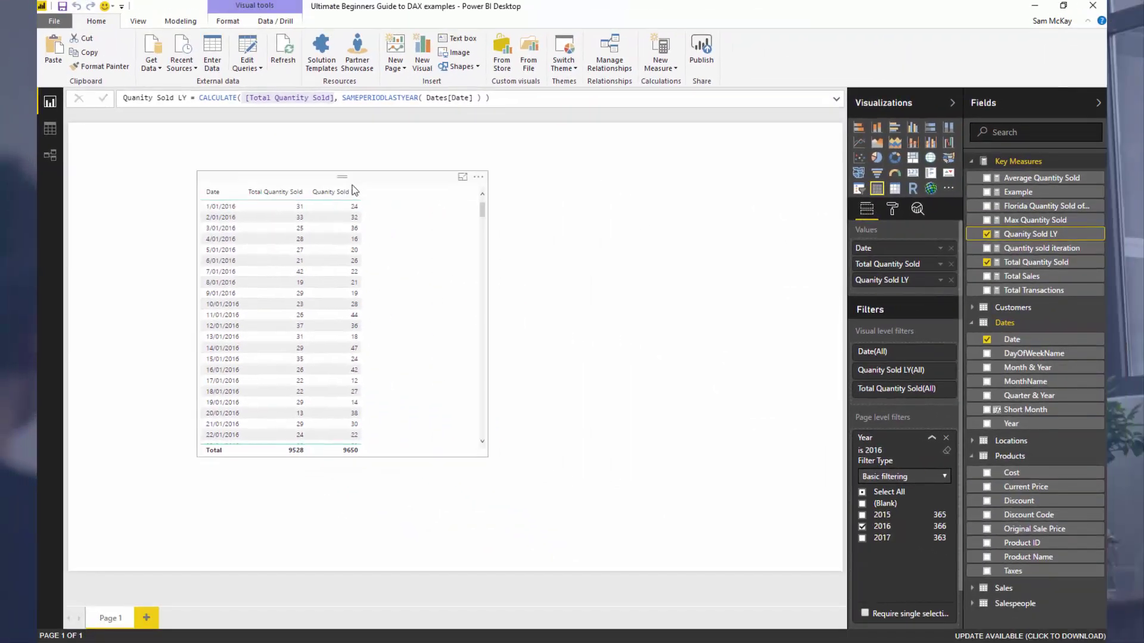
pyautogui.moveTo(354, 190); pyautogui.dragTo(330, 196)
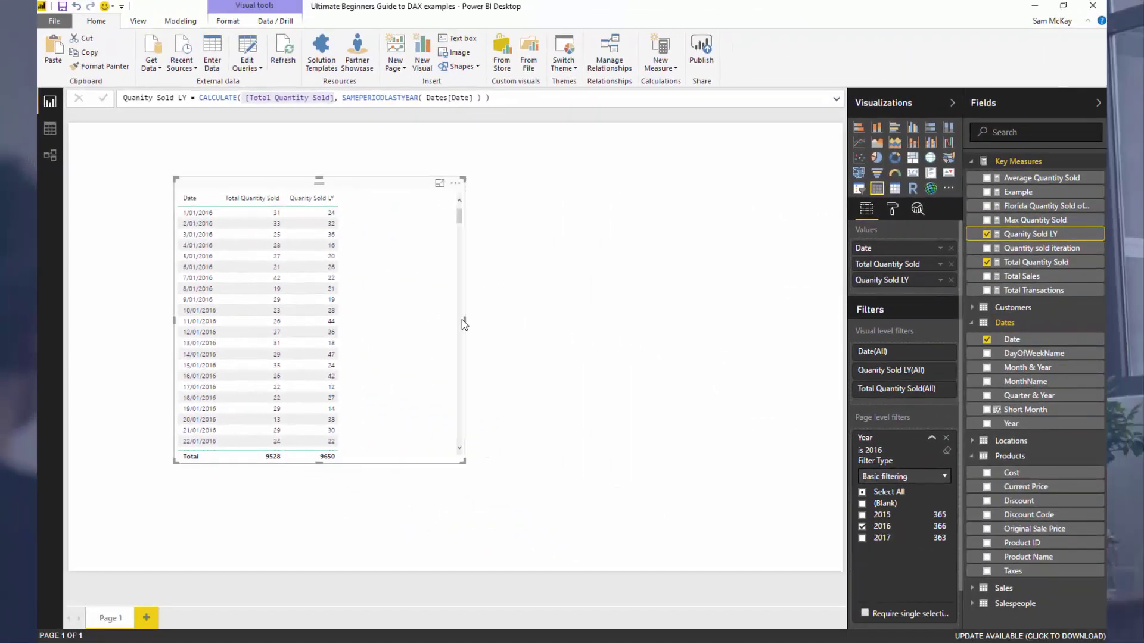
pyautogui.moveTo(462, 319); pyautogui.dragTo(395, 320)
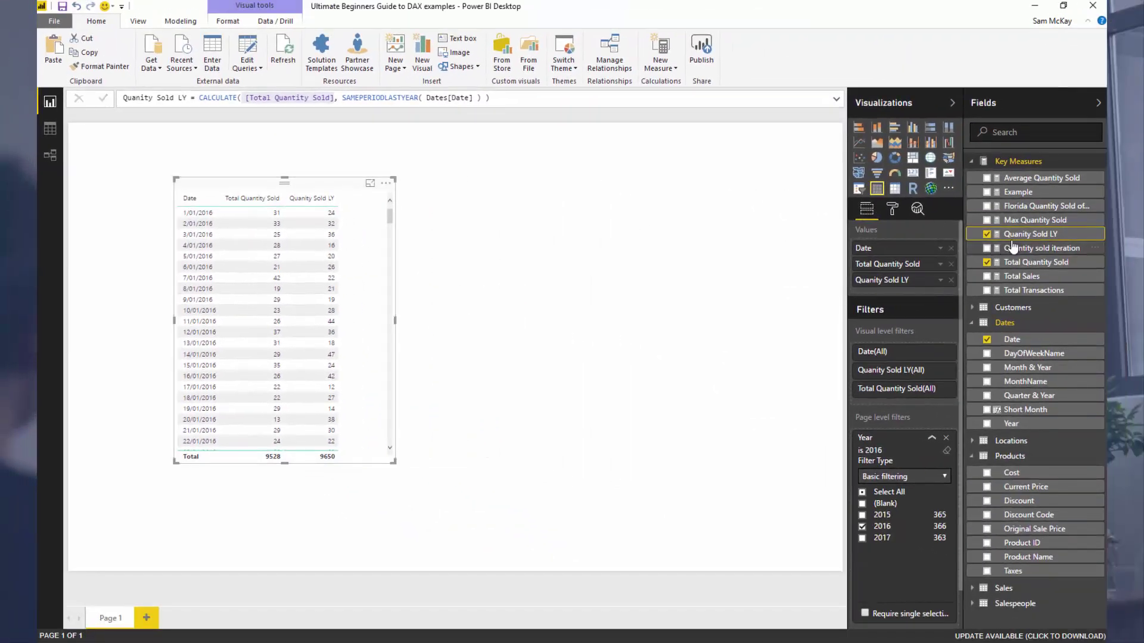
# Step: Duplicate the date table visual with copy and paste
pyautogui.click(283, 190)
pyautogui.hotkey('ctrl', 'c')
pyautogui.hotkey('ctrl', 'v')
pyautogui.click(579, 187)
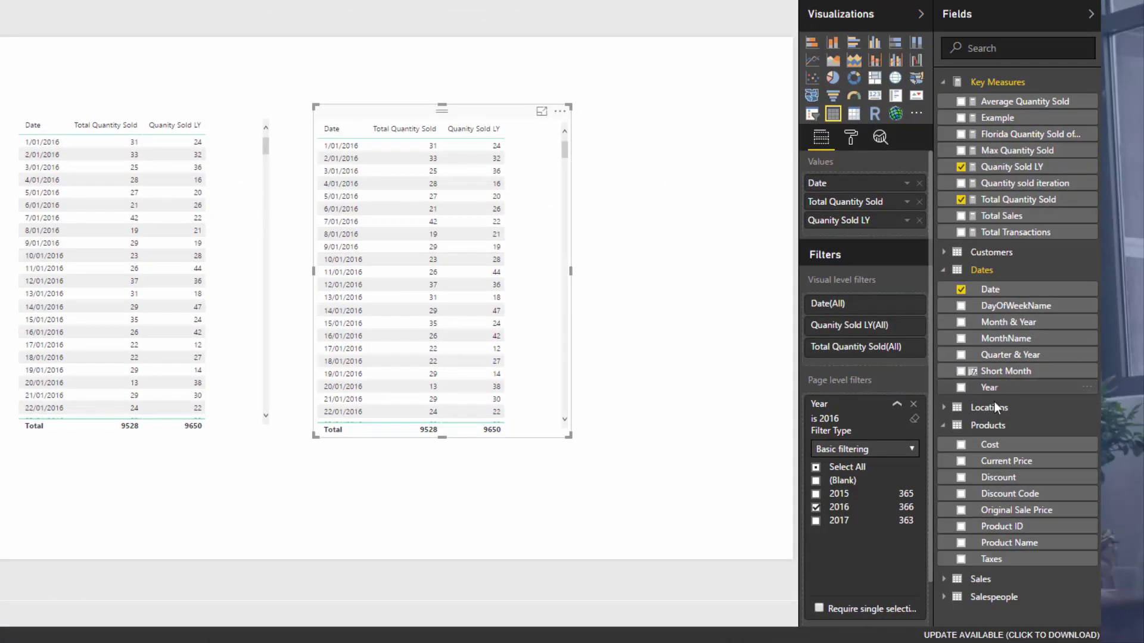
# Step: Make the copy show Total Quantity Sold by Product Name only, then reposition and widen it
pyautogui.moveTo(1000, 542); pyautogui.dragTo(866, 206)
pyautogui.click(919, 238)
pyautogui.click(918, 183)
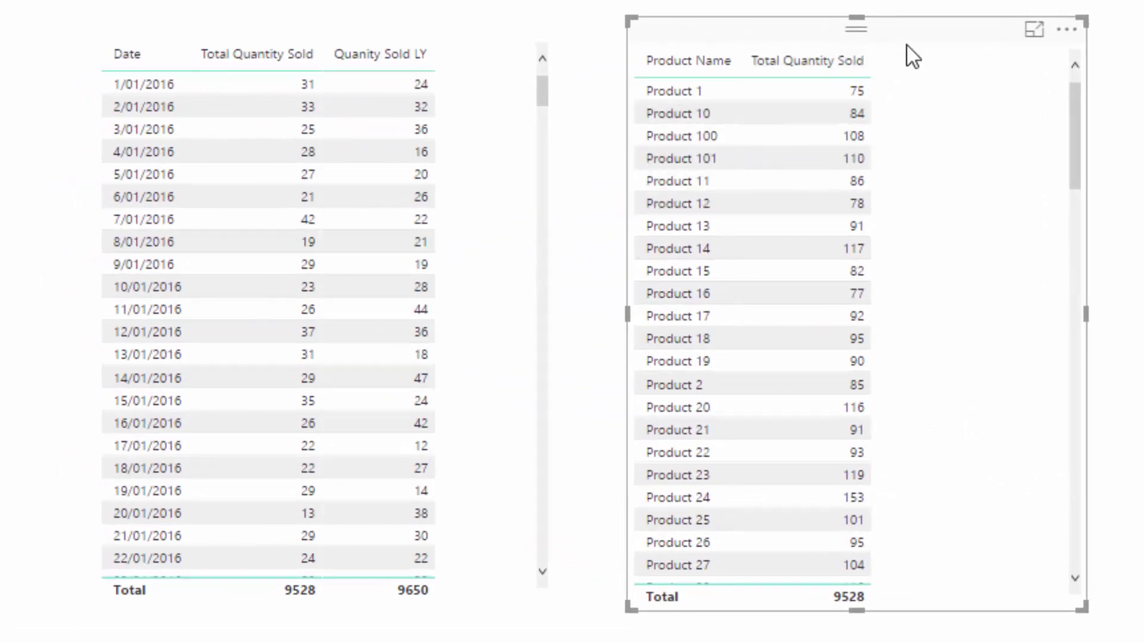
pyautogui.moveTo(937, 45); pyautogui.dragTo(948, 45)
pyautogui.moveTo(1097, 309); pyautogui.dragTo(1135, 309)
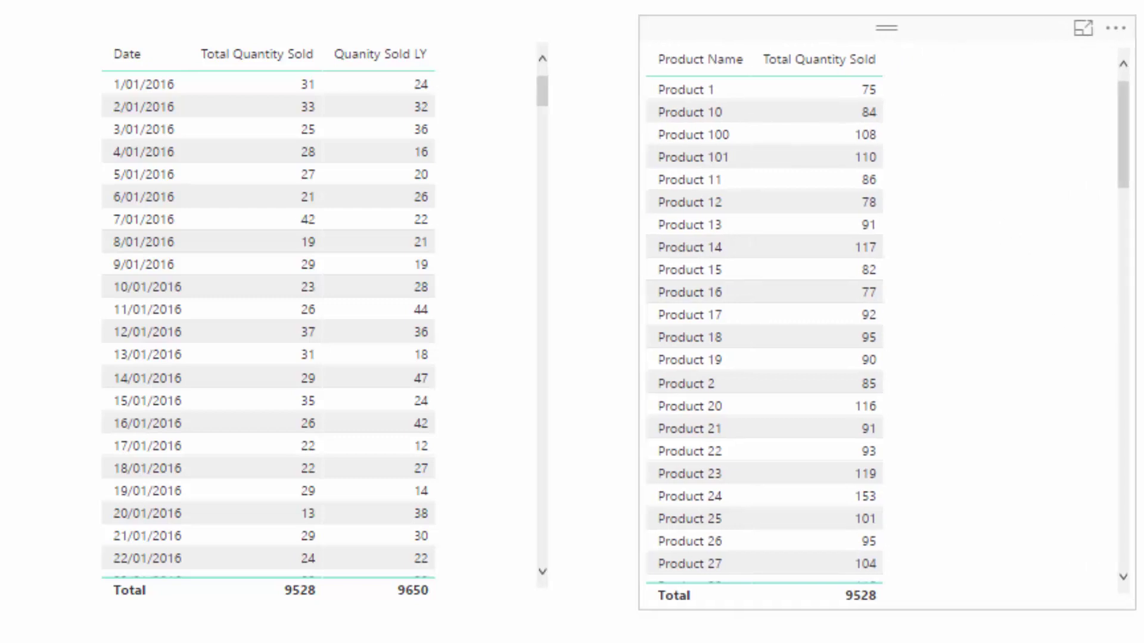
pyautogui.click(696, 59)
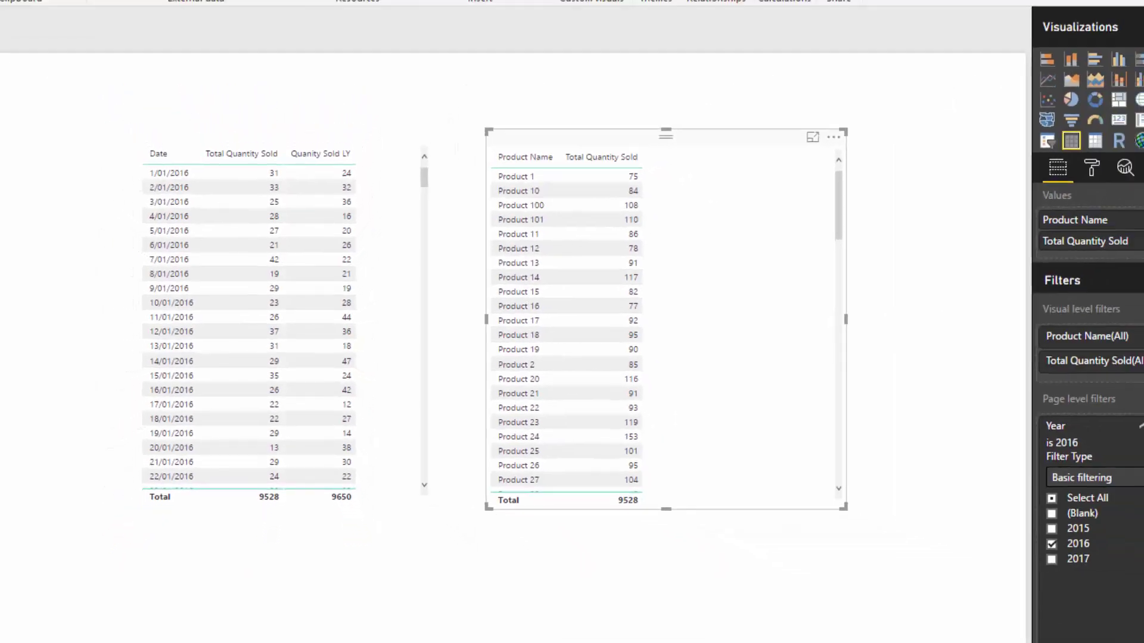
# Step: Inspect the Sales and 97-row Locations tables in Data view, then return to the report's Total Quantity Sold formula
pyautogui.click(50, 128)
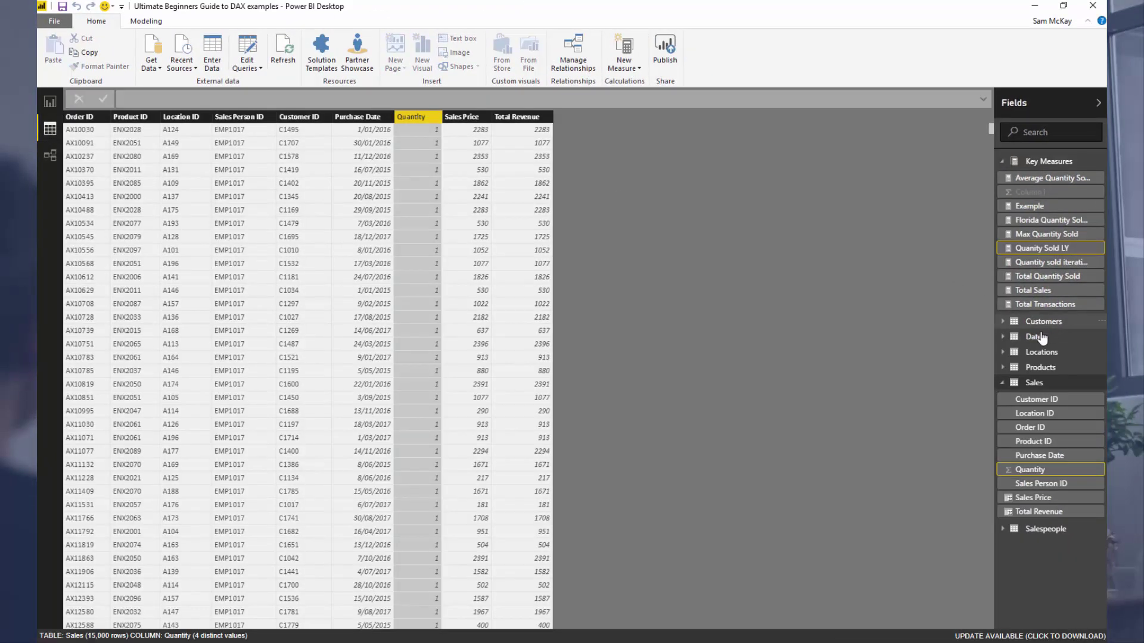
pyautogui.click(1039, 352)
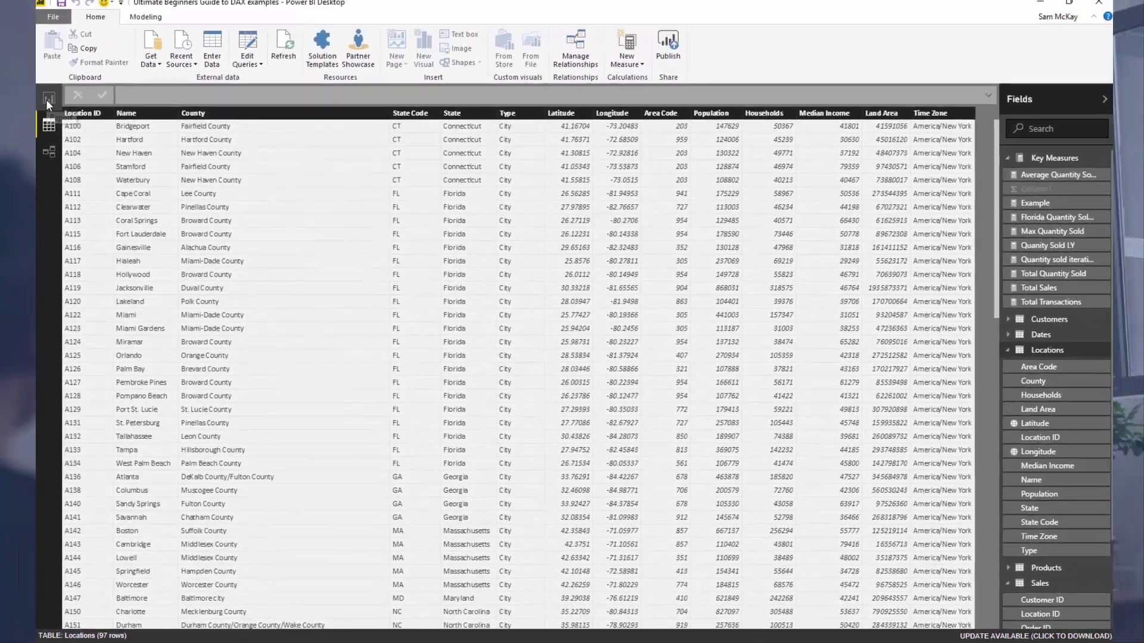
pyautogui.click(50, 101)
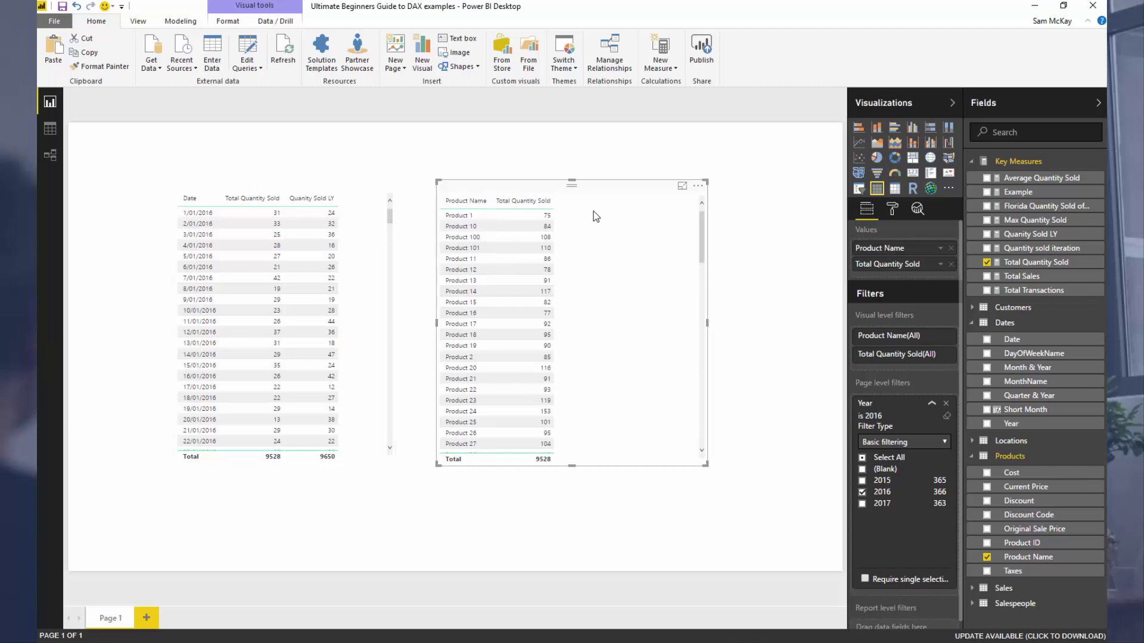
pyautogui.click(1013, 263)
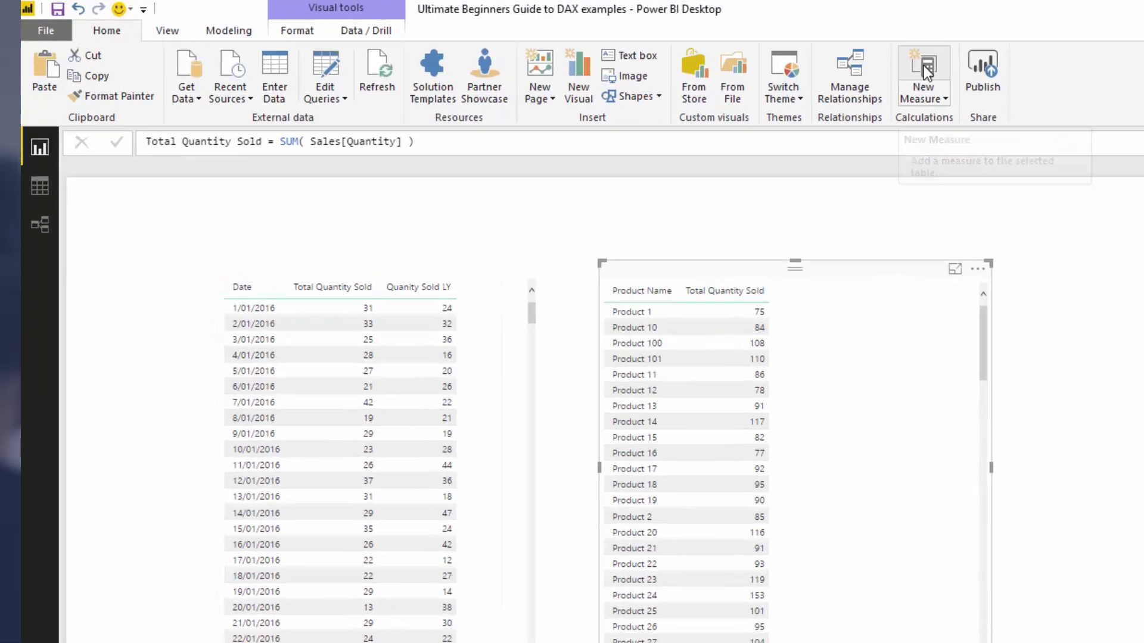
# Step: Start a new measure named Quantity Sold in Florida as CALCULATE( [Total Quantity Sold], ... )
pyautogui.click(661, 46)
pyautogui.write('Qu')
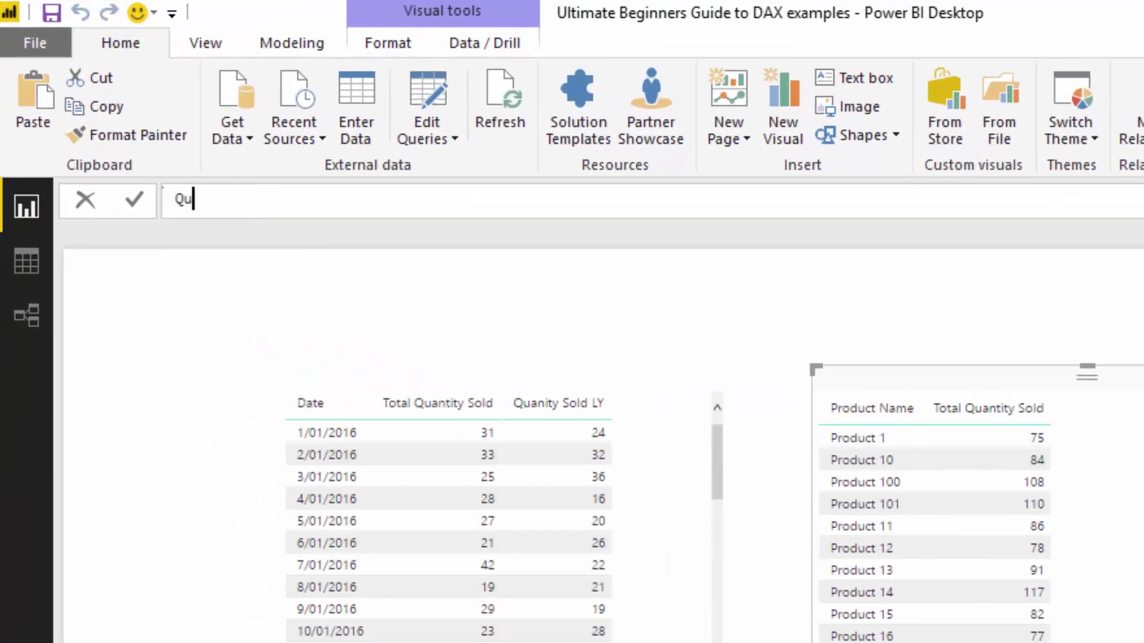
pyautogui.write('antity Sold ')
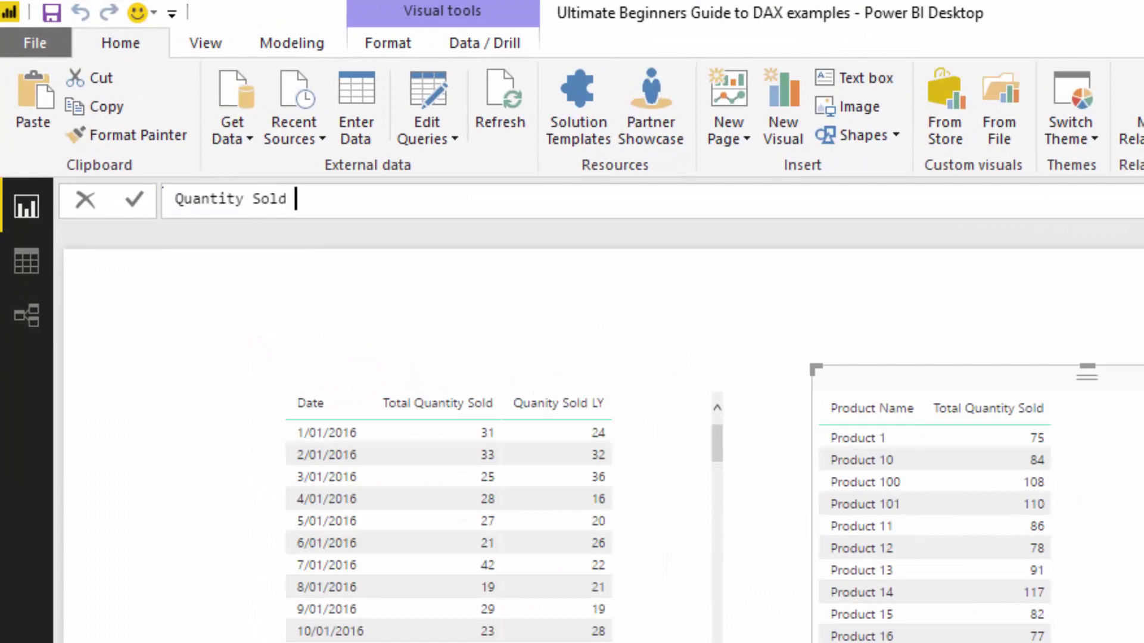
pyautogui.write('in Florida')
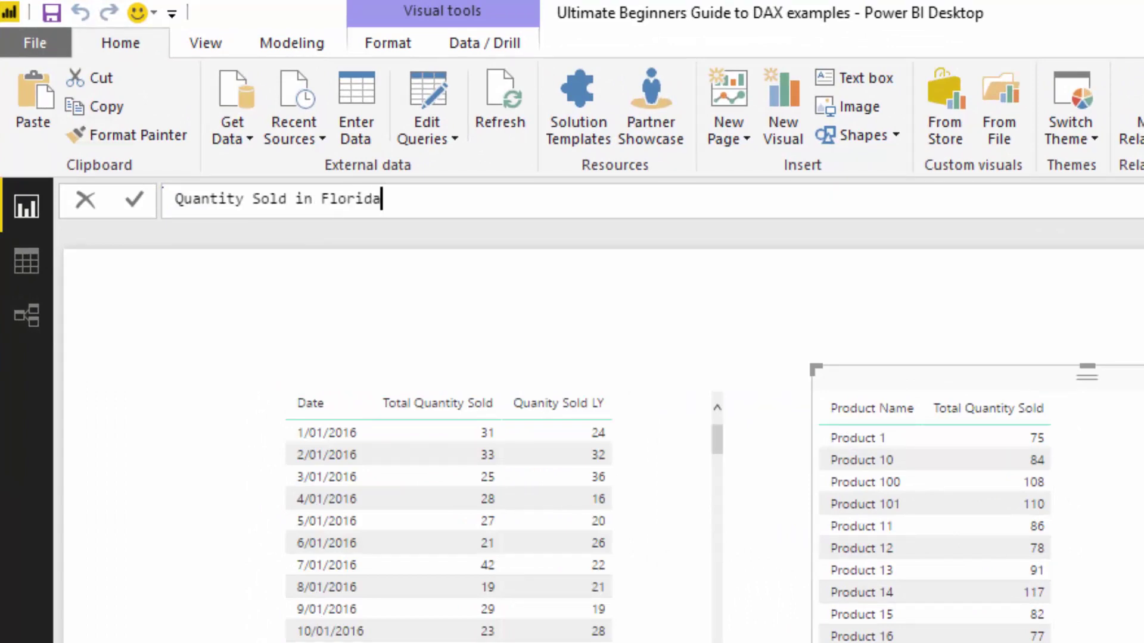
pyautogui.write(' = CAL')
pyautogui.press('Tab')
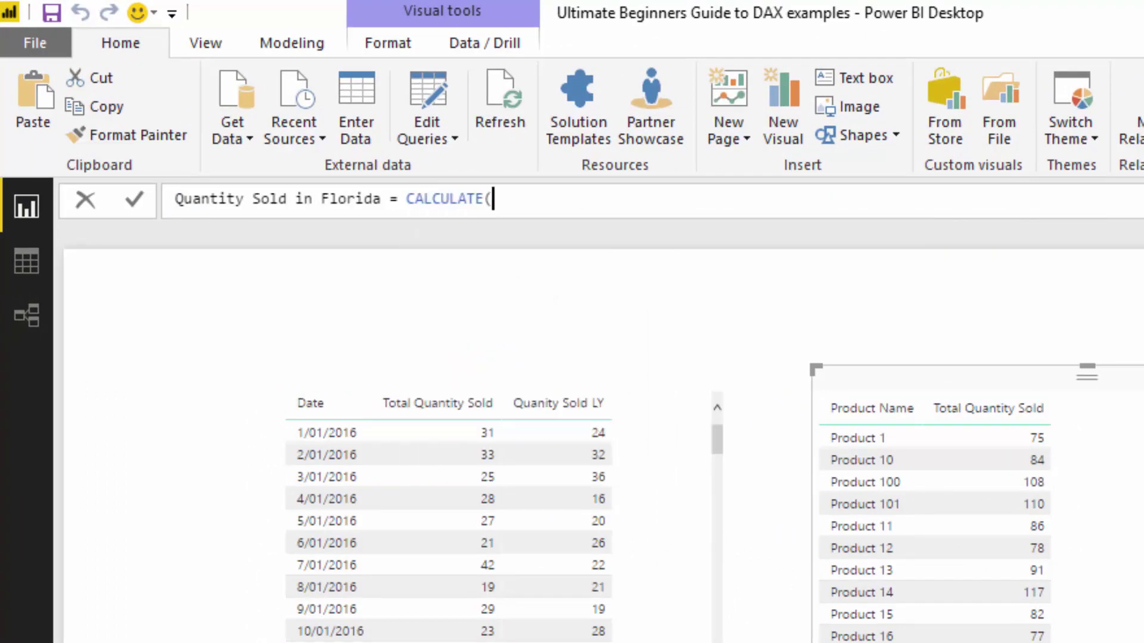
pyautogui.write('Qu')
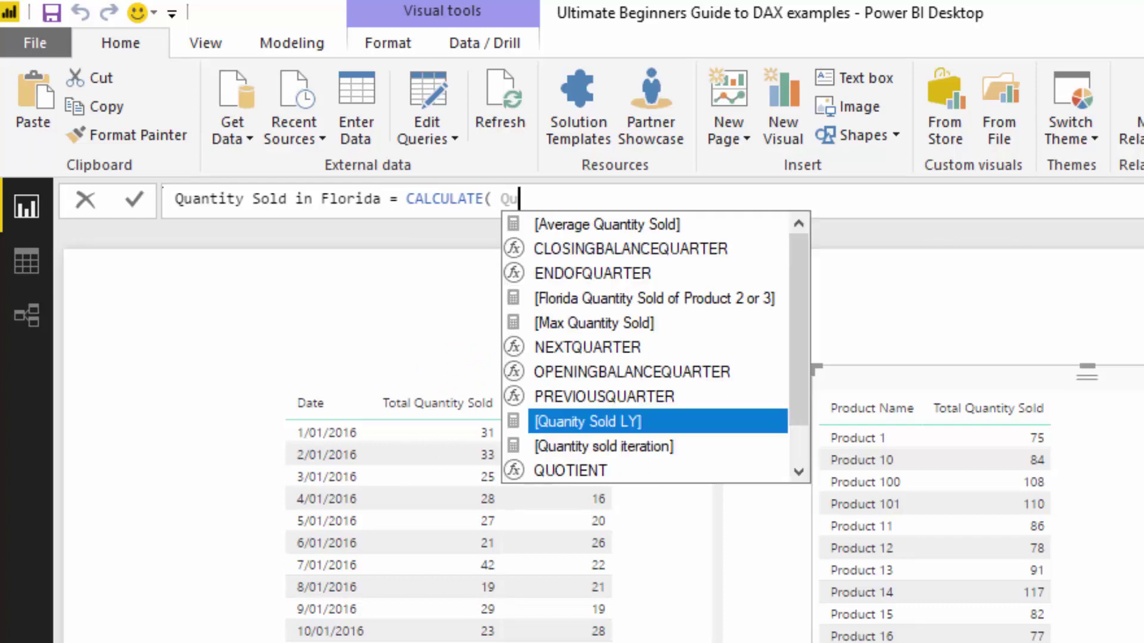
pyautogui.press('Up')
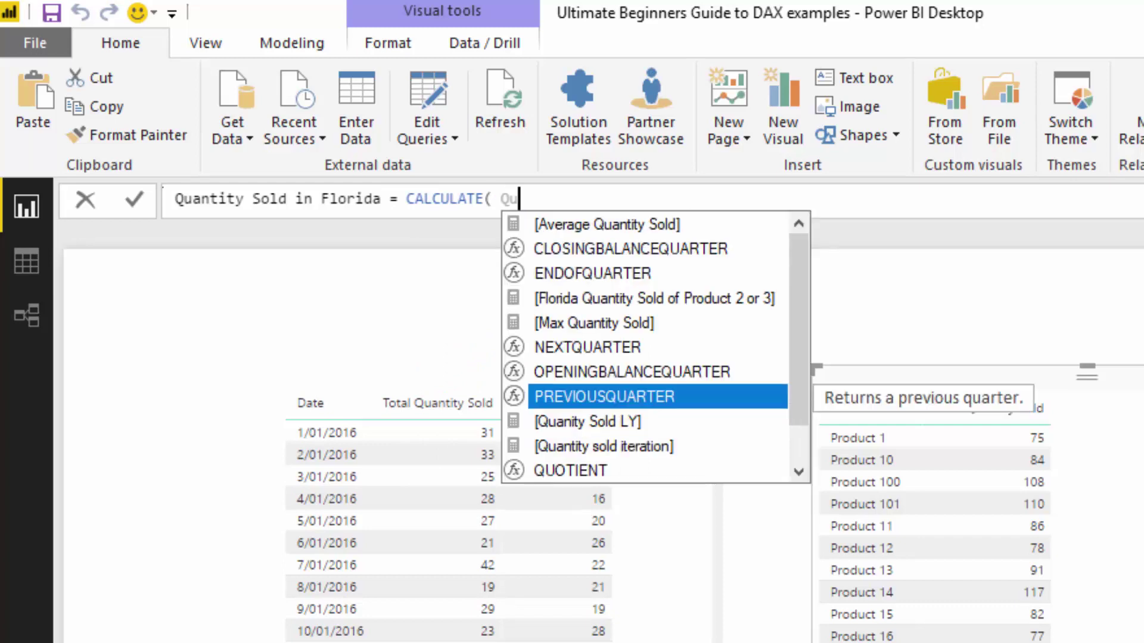
pyautogui.press('Down')
pyautogui.press('Down')
pyautogui.press('BackSpace')
pyautogui.press('BackSpace')
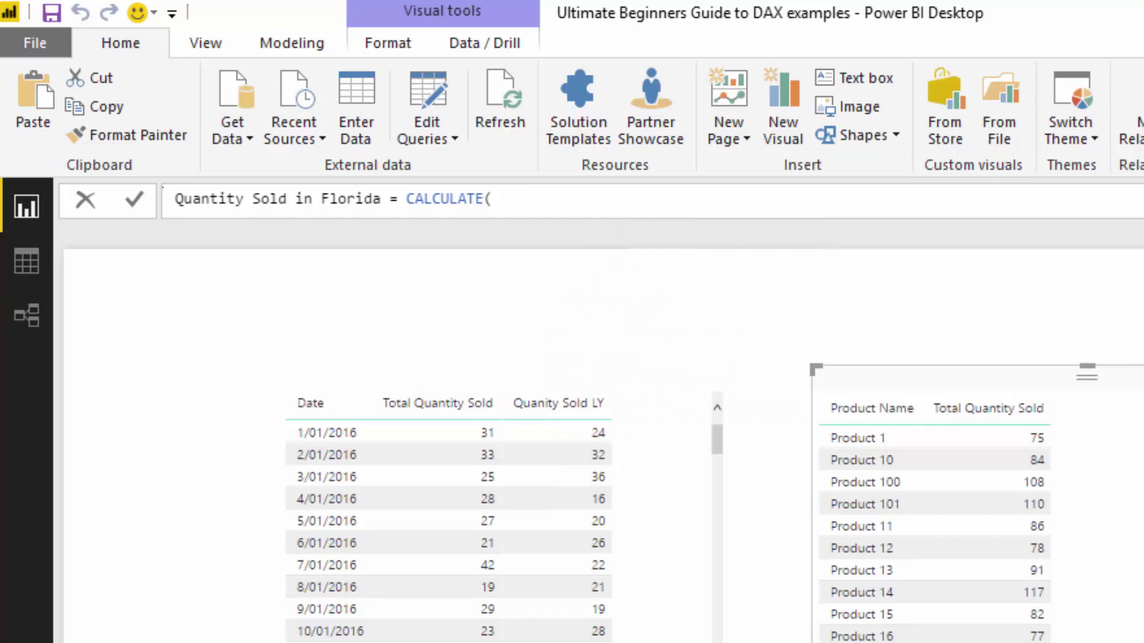
pyautogui.write('Total')
pyautogui.press('Tab')
pyautogui.write(',')
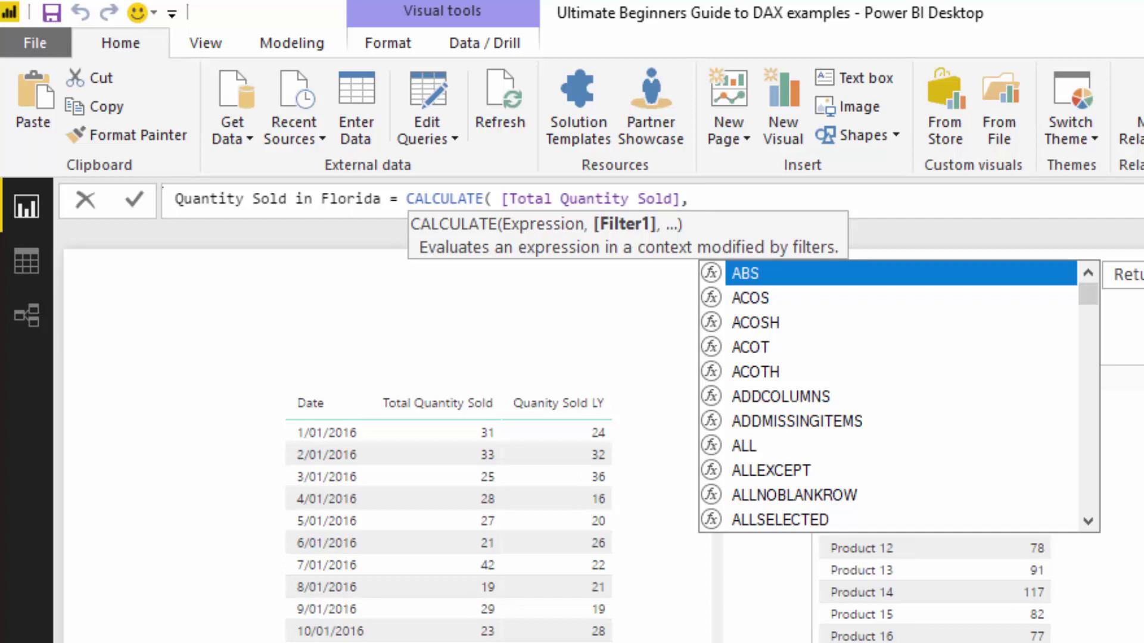
# Step: Add the Locations[State Code] = "FL" filter and commit the measure
pyautogui.write('St')
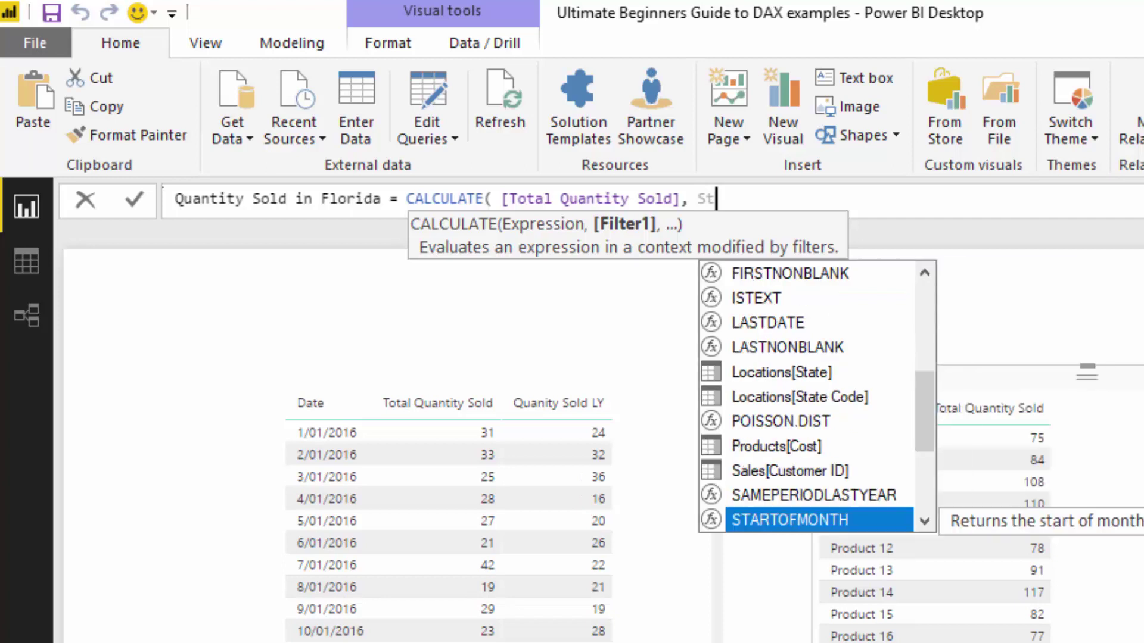
pyautogui.press('Down')
pyautogui.press('Down')
pyautogui.press('Down')
pyautogui.press('Down')
pyautogui.press('Down')
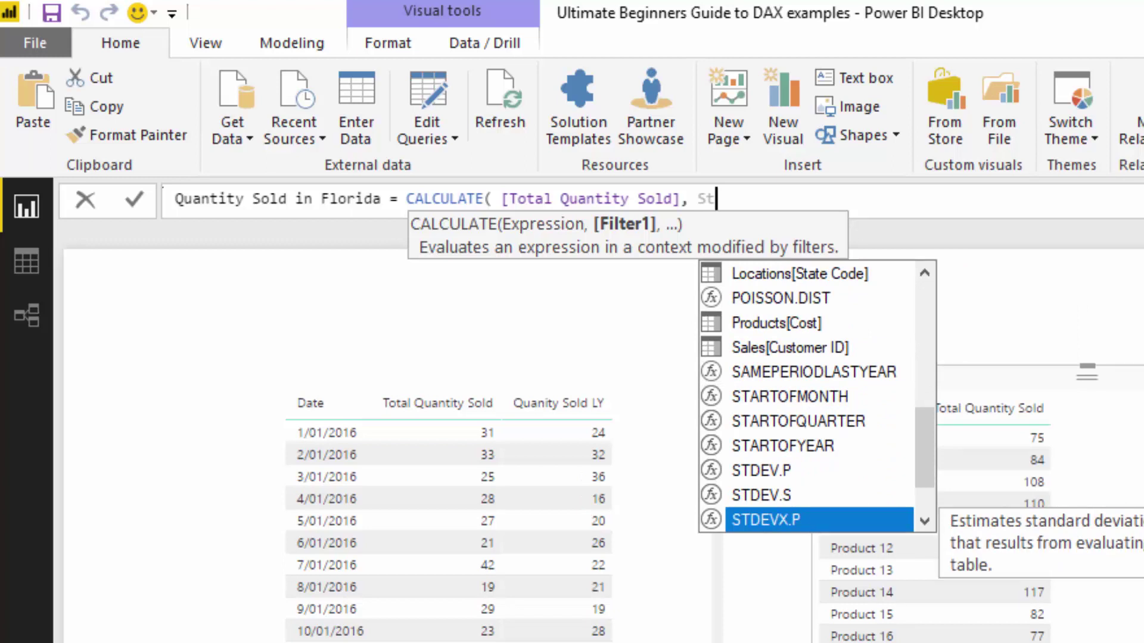
pyautogui.press('Up')
pyautogui.press('Up')
pyautogui.press('Up')
pyautogui.press('Up')
pyautogui.press('Up')
pyautogui.press('Up')
pyautogui.press('Up')
pyautogui.press('Up')
pyautogui.press('Up')
pyautogui.press('Up')
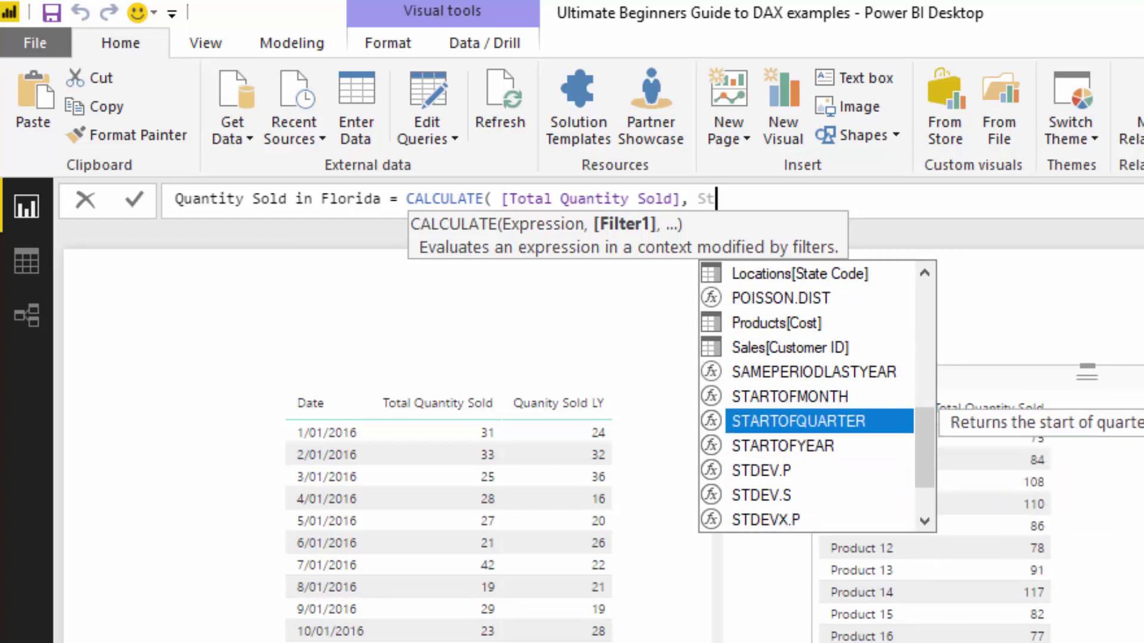
pyautogui.press('Tab')
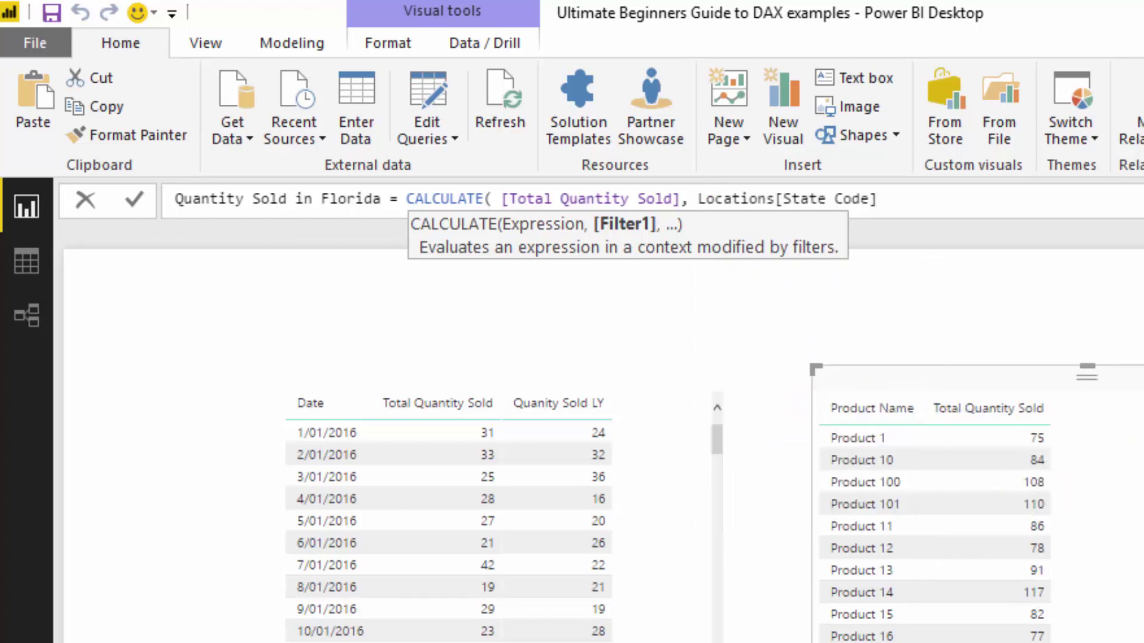
pyautogui.write('= "FL" )')
pyautogui.press('Return')
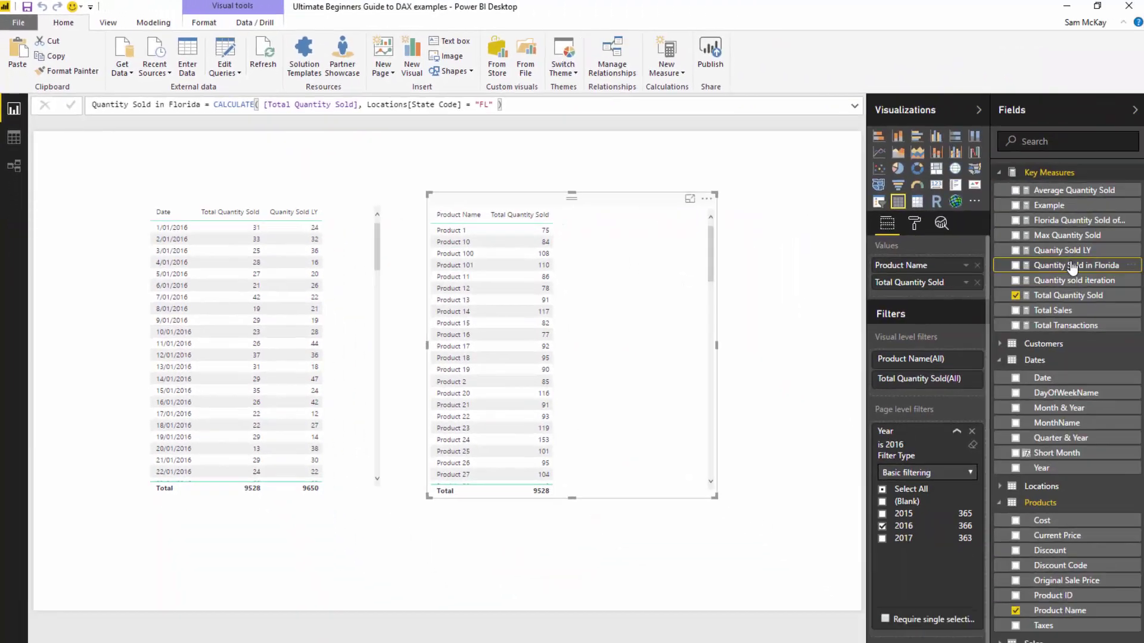
# Step: Add Quantity Sold in Florida (total 2498) to the product table, then shift it left and widen it
pyautogui.moveTo(1072, 268); pyautogui.dragTo(610, 314)
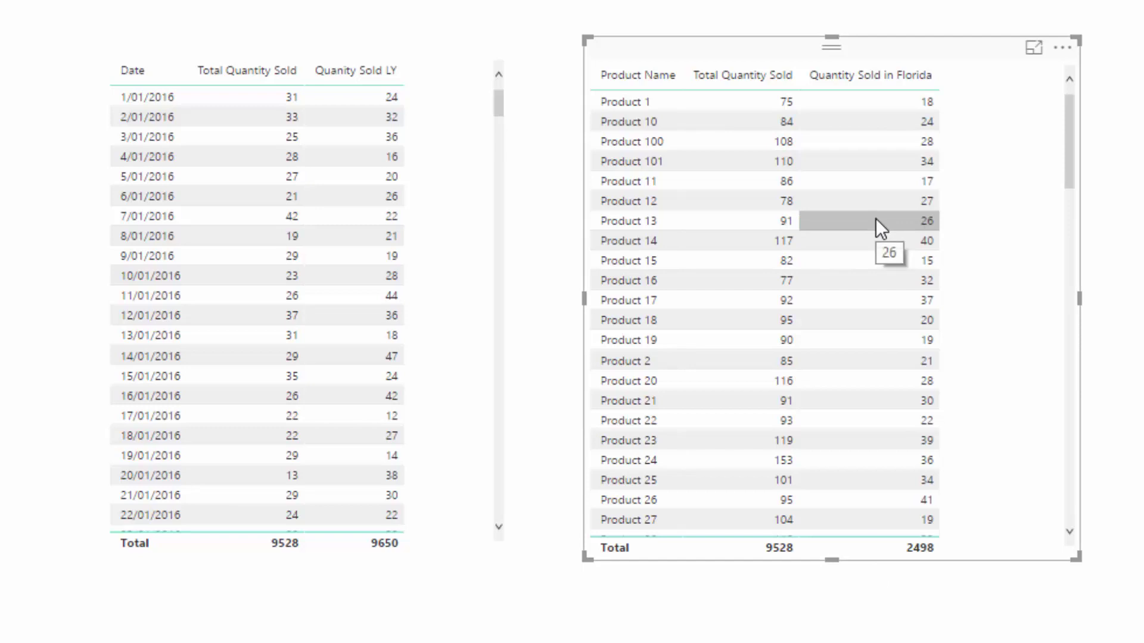
pyautogui.moveTo(881, 43); pyautogui.dragTo(858, 42)
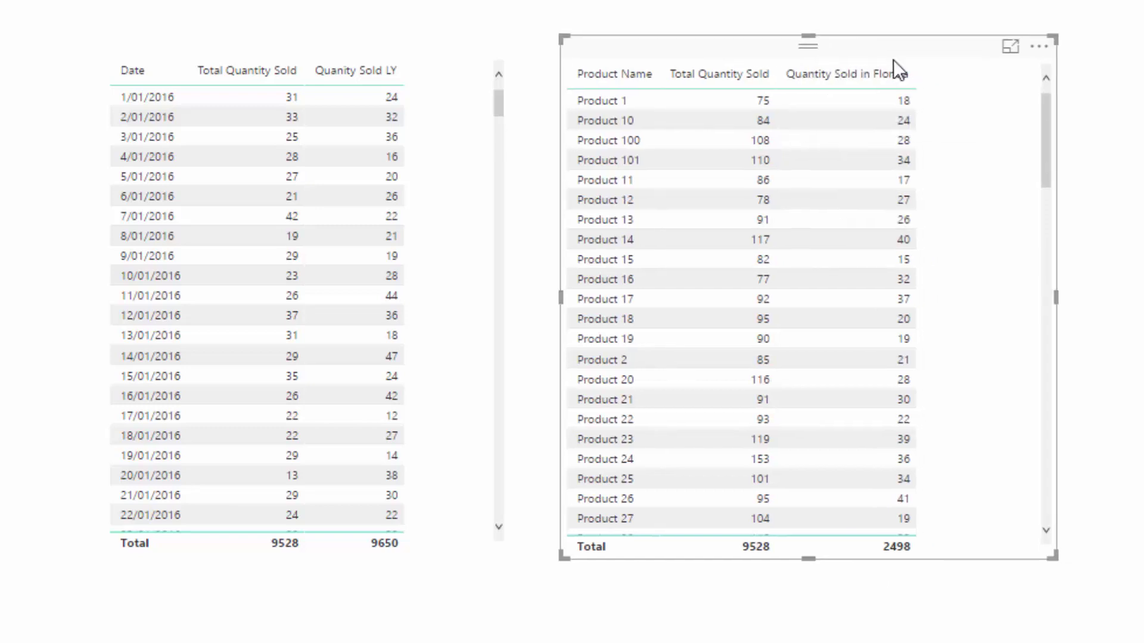
pyautogui.moveTo(1060, 296); pyautogui.dragTo(1134, 297)
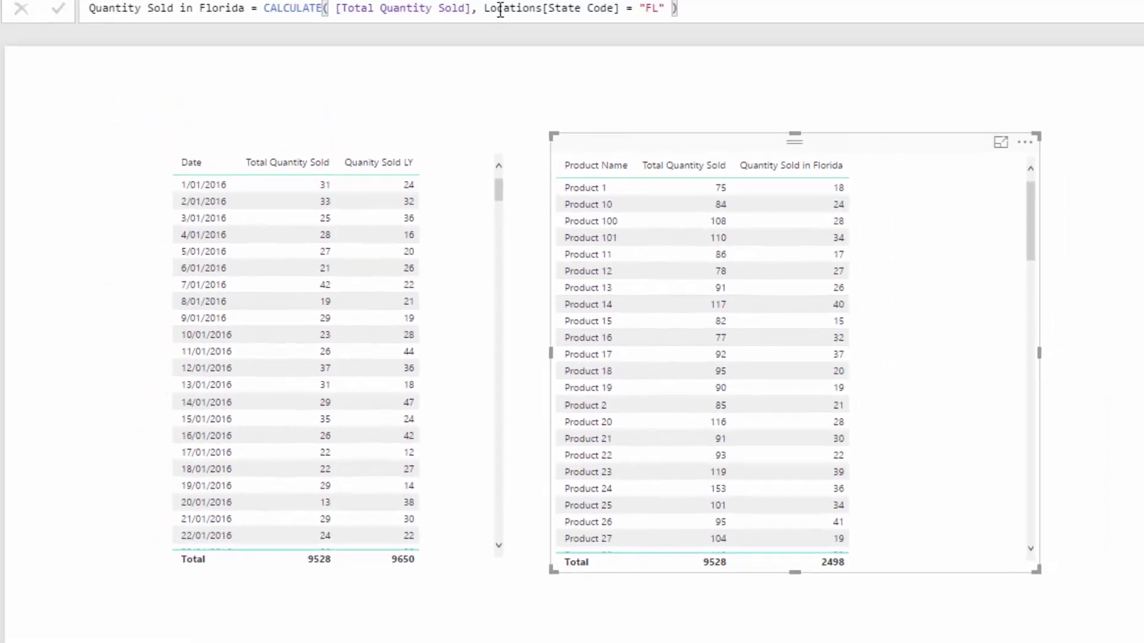
pyautogui.moveTo(486, 12); pyautogui.dragTo(666, 13)
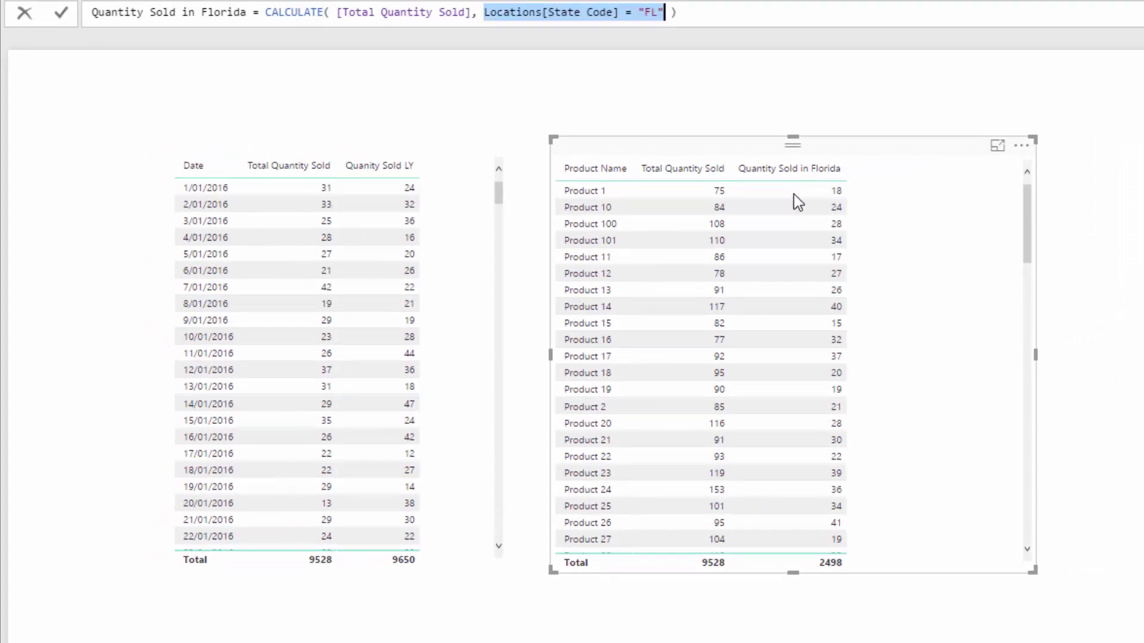
pyautogui.moveTo(266, 12); pyautogui.dragTo(332, 12)
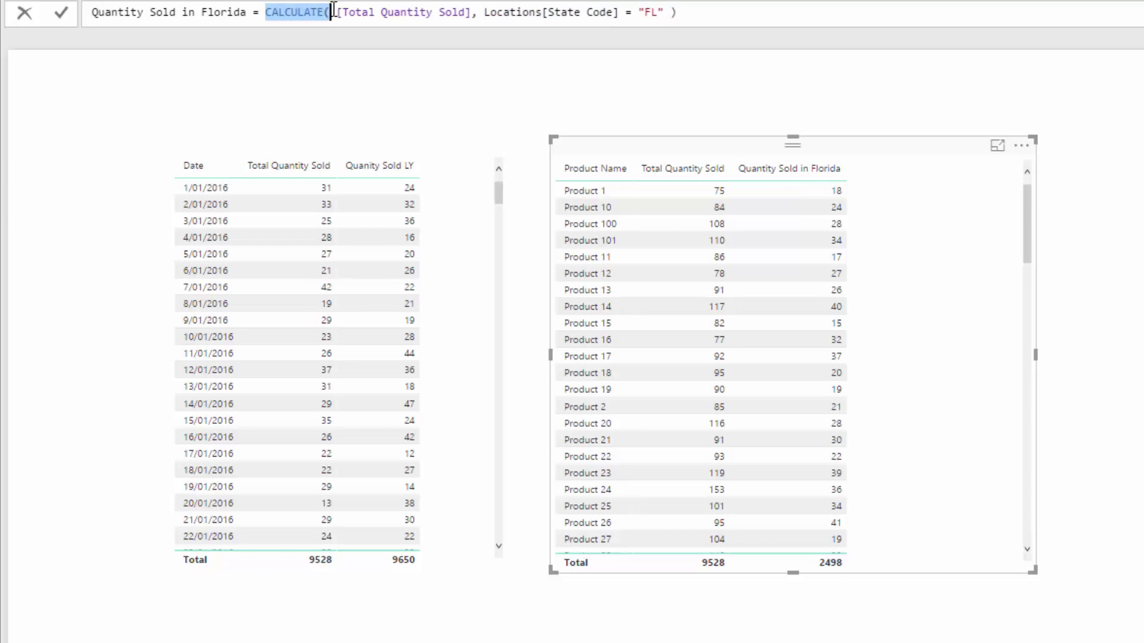
pyautogui.click(856, 145)
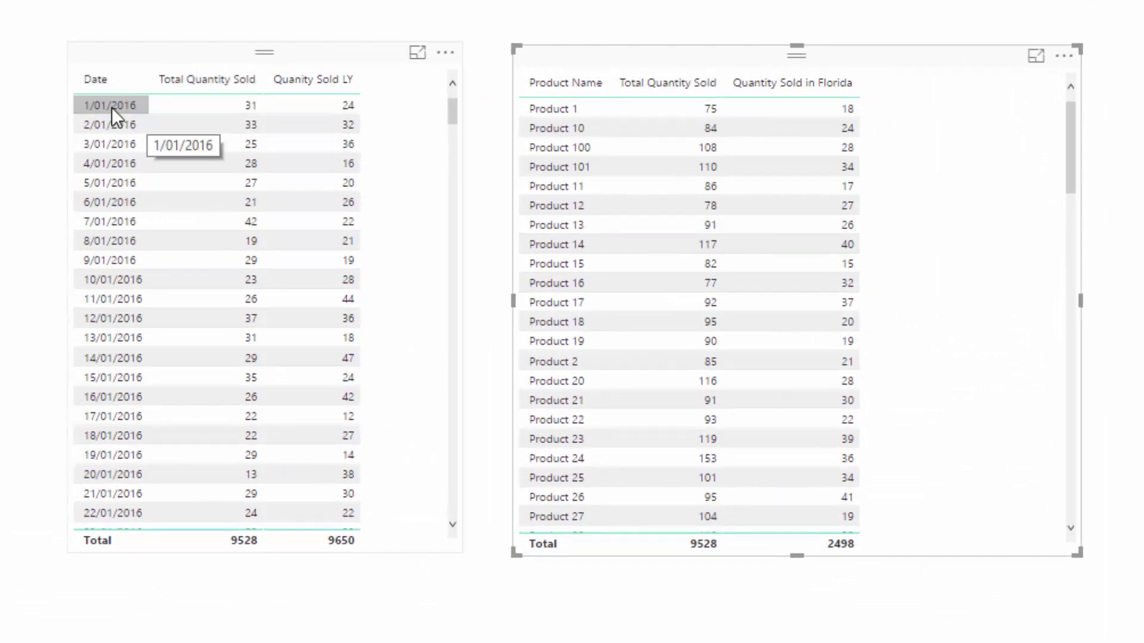
pyautogui.click(365, 58)
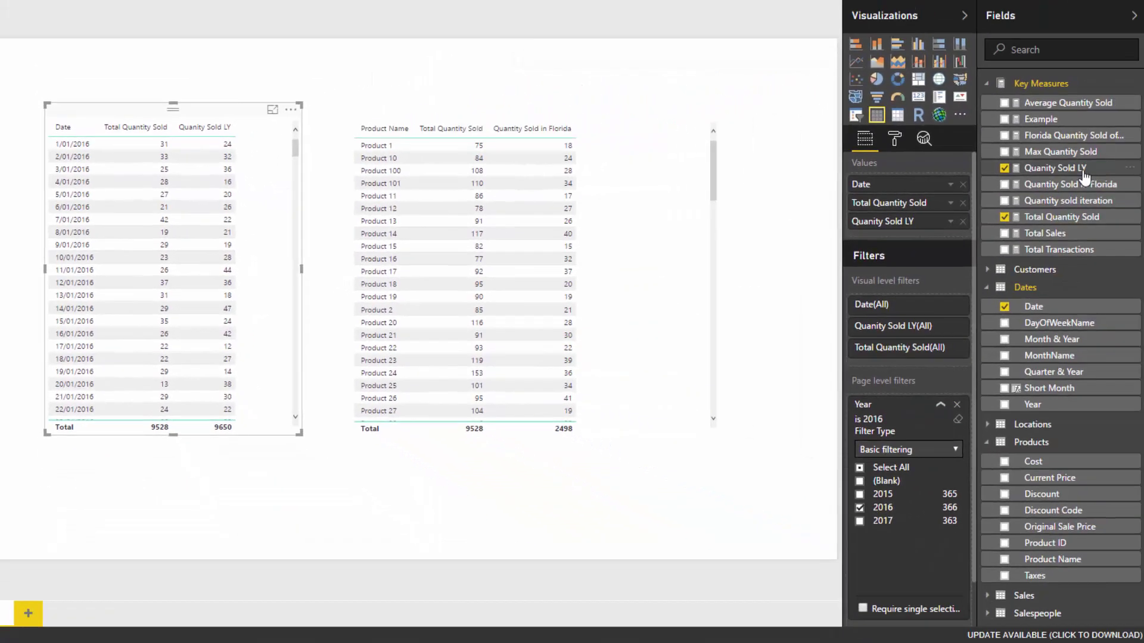
pyautogui.click(1066, 168)
pyautogui.moveTo(463, 9); pyautogui.dragTo(256, 9)
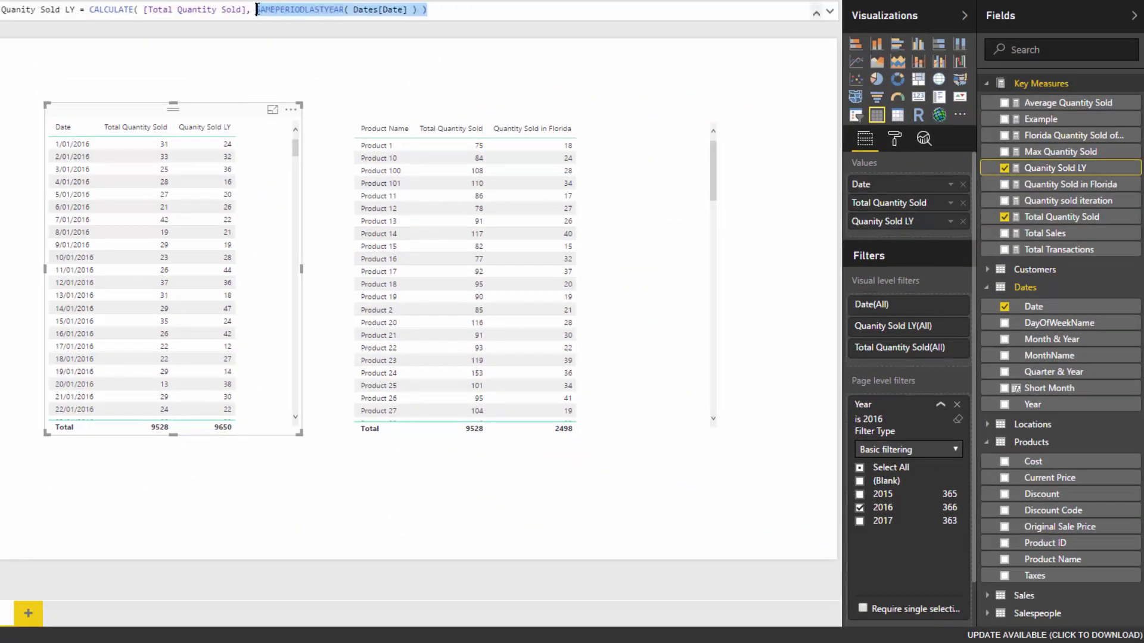
pyautogui.click(256, 110)
pyautogui.click(641, 109)
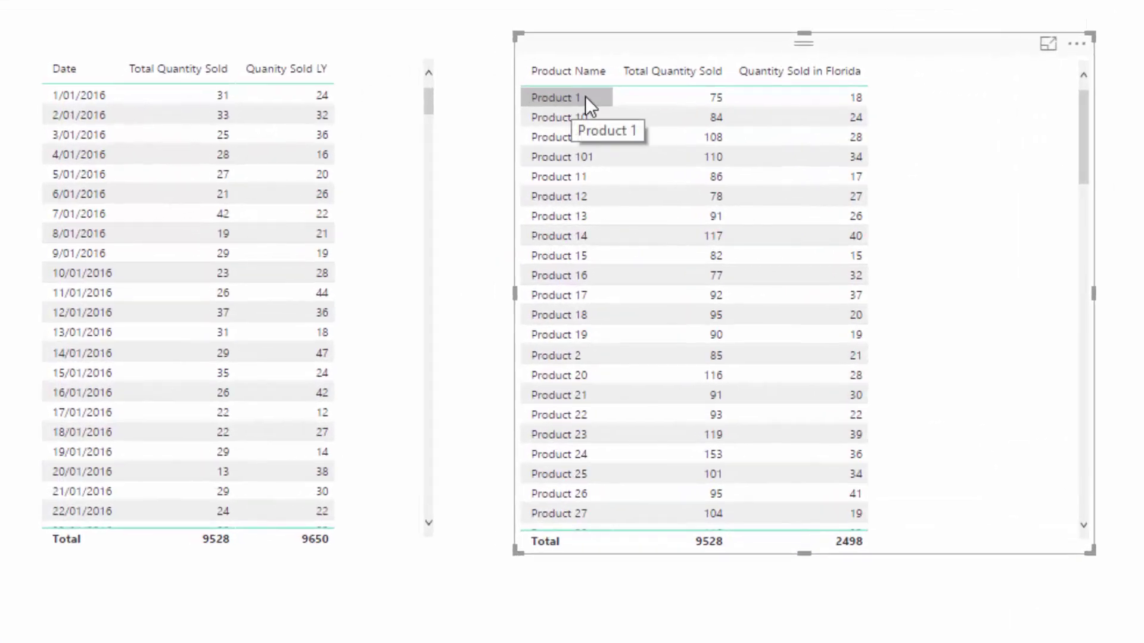
pyautogui.click(585, 100)
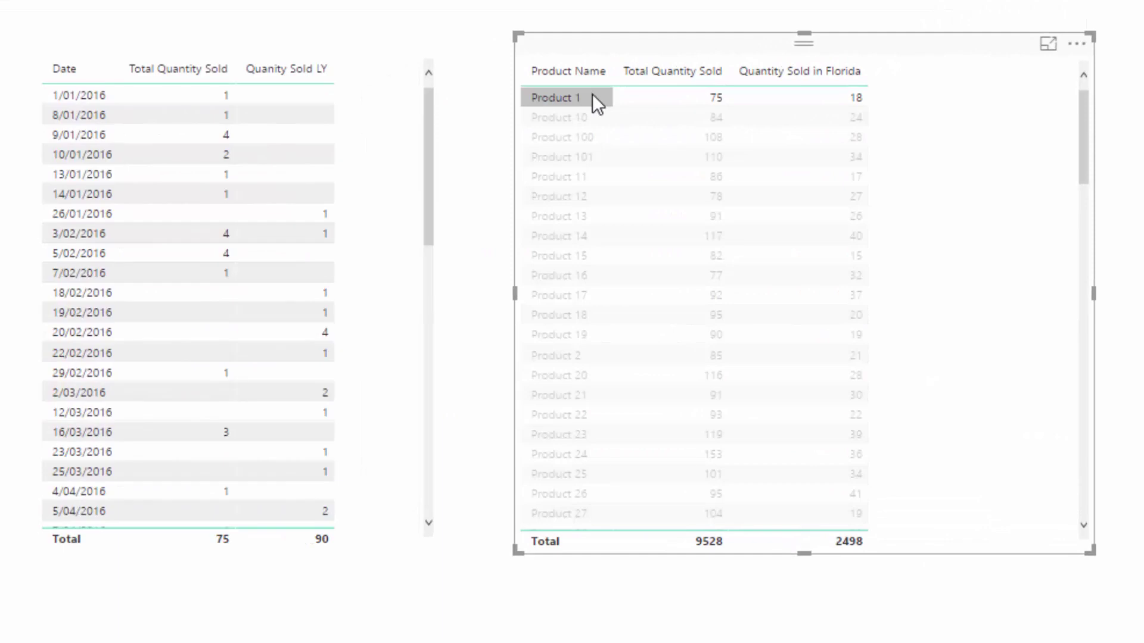
pyautogui.click(592, 100)
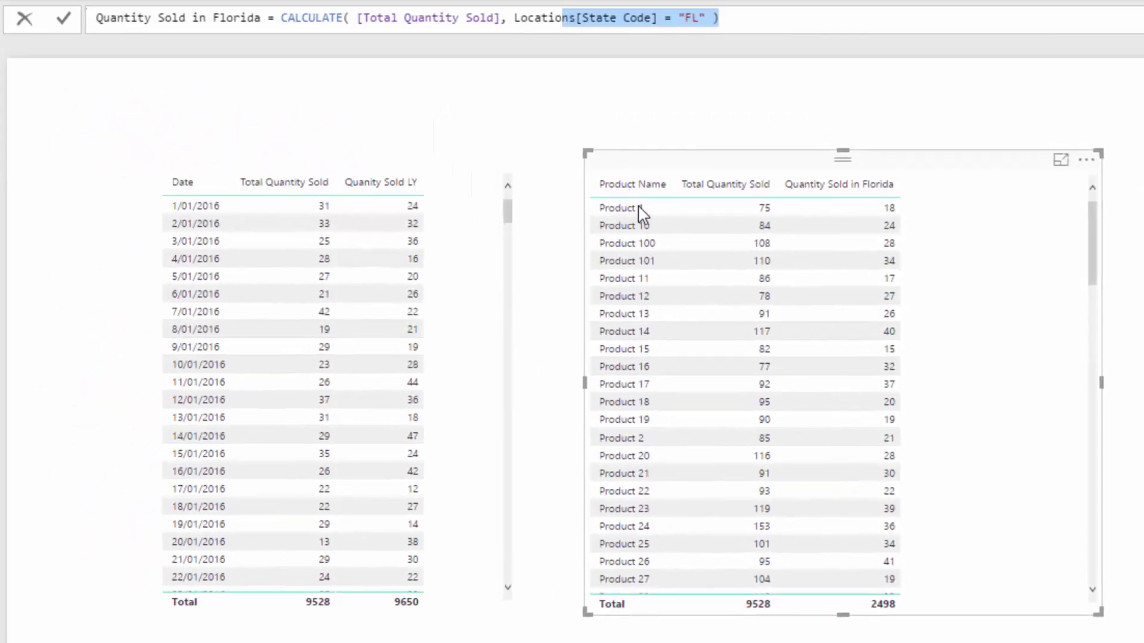
# Step: Highlight the Locations[State Code] = "FL" filter in the formula, then nudge the product table right
pyautogui.click(516, 17)
pyautogui.moveTo(516, 18); pyautogui.dragTo(719, 20)
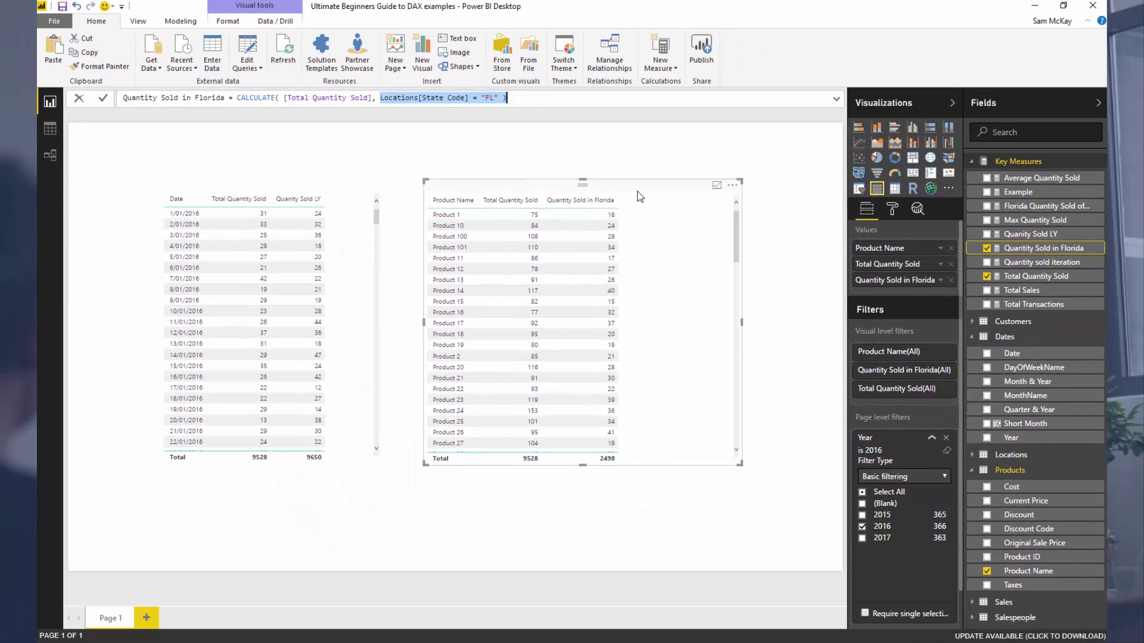
pyautogui.click(750, 182)
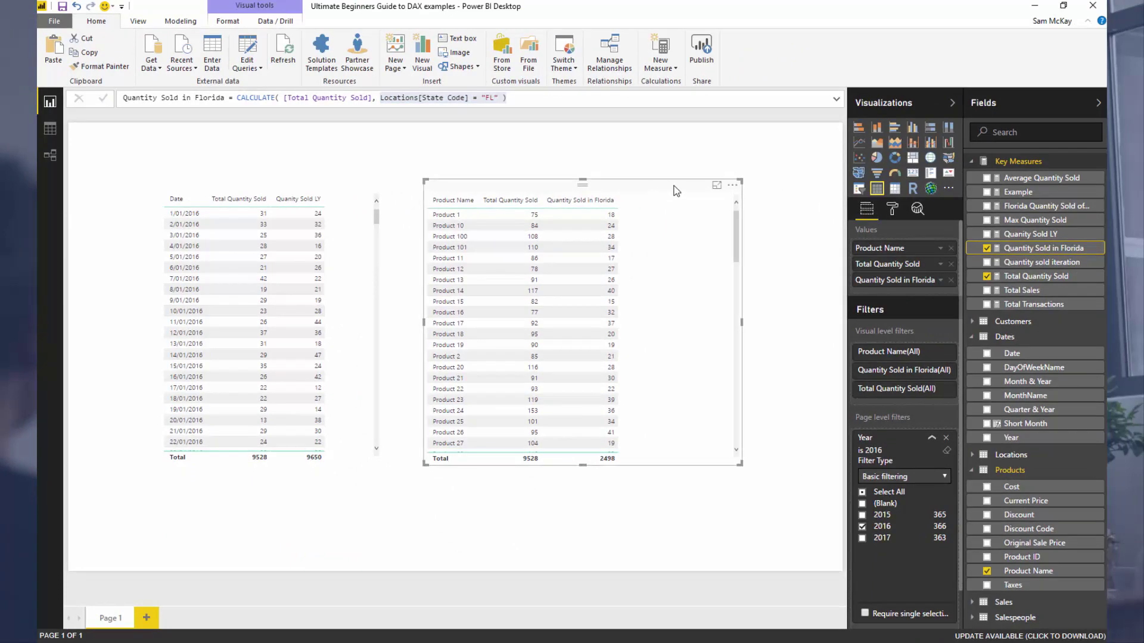
pyautogui.moveTo(673, 186); pyautogui.dragTo(693, 186)
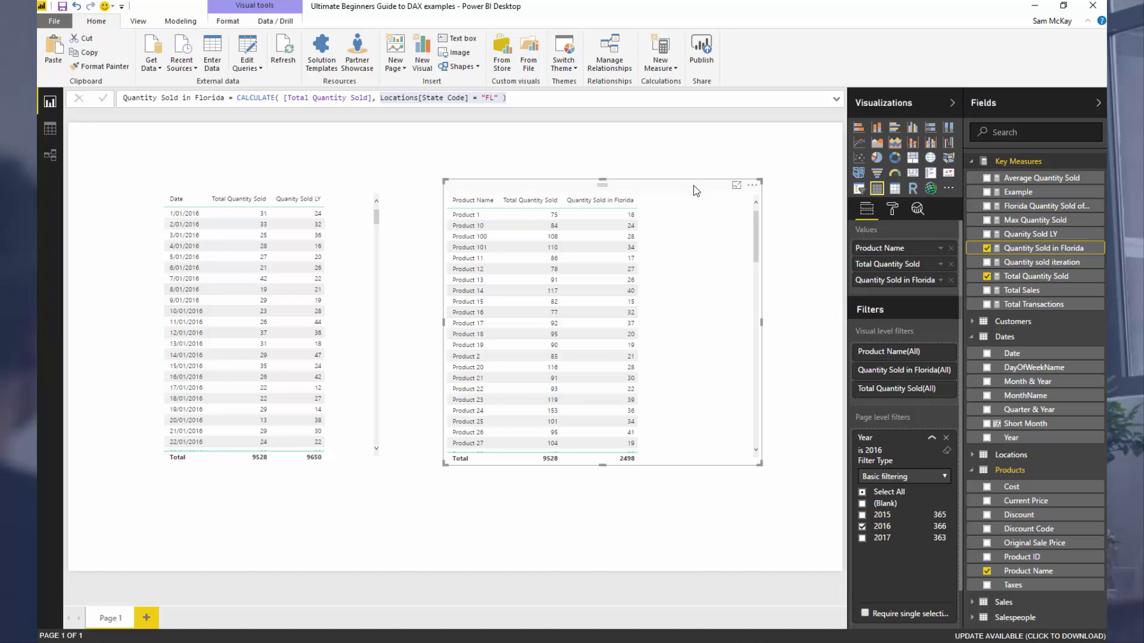